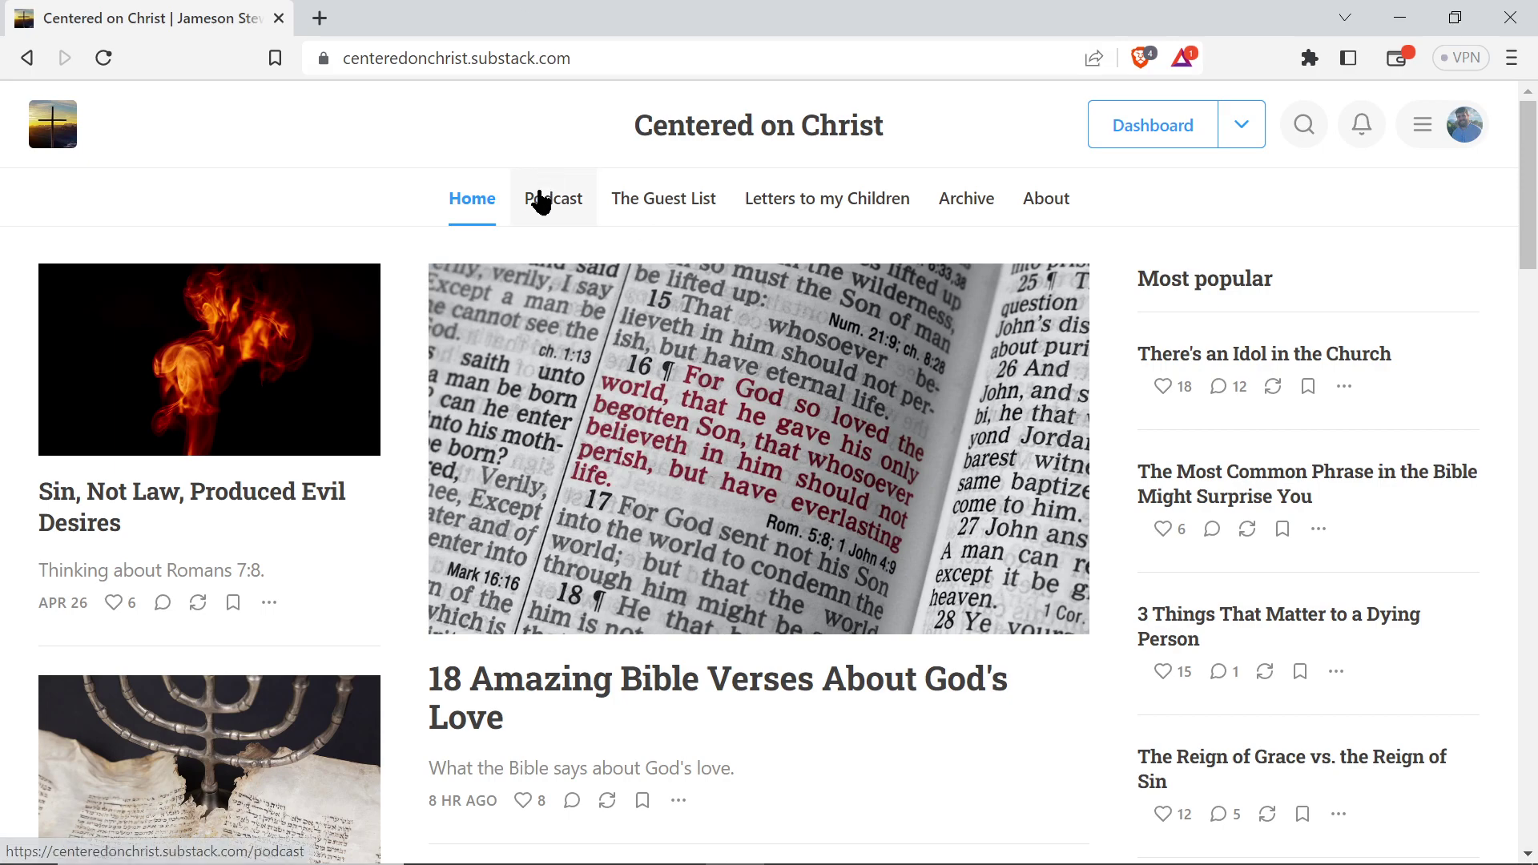
# Step: Open the Centered on Christ Podcast page and browse its episode list, starting from Psalm 8
pyautogui.click(580, 211)
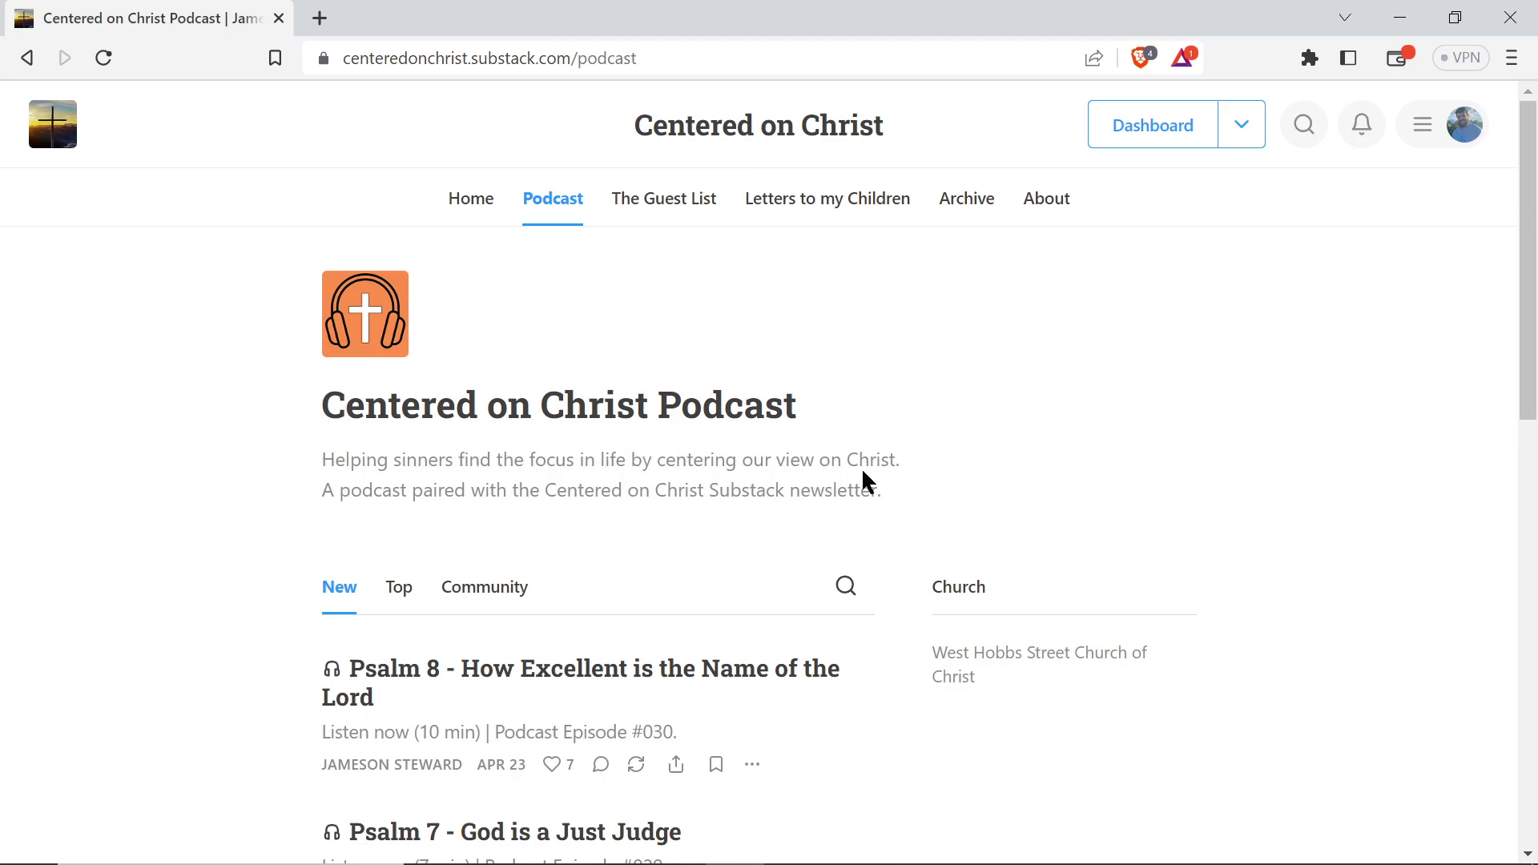
pyautogui.scroll(-3, 632, 532)
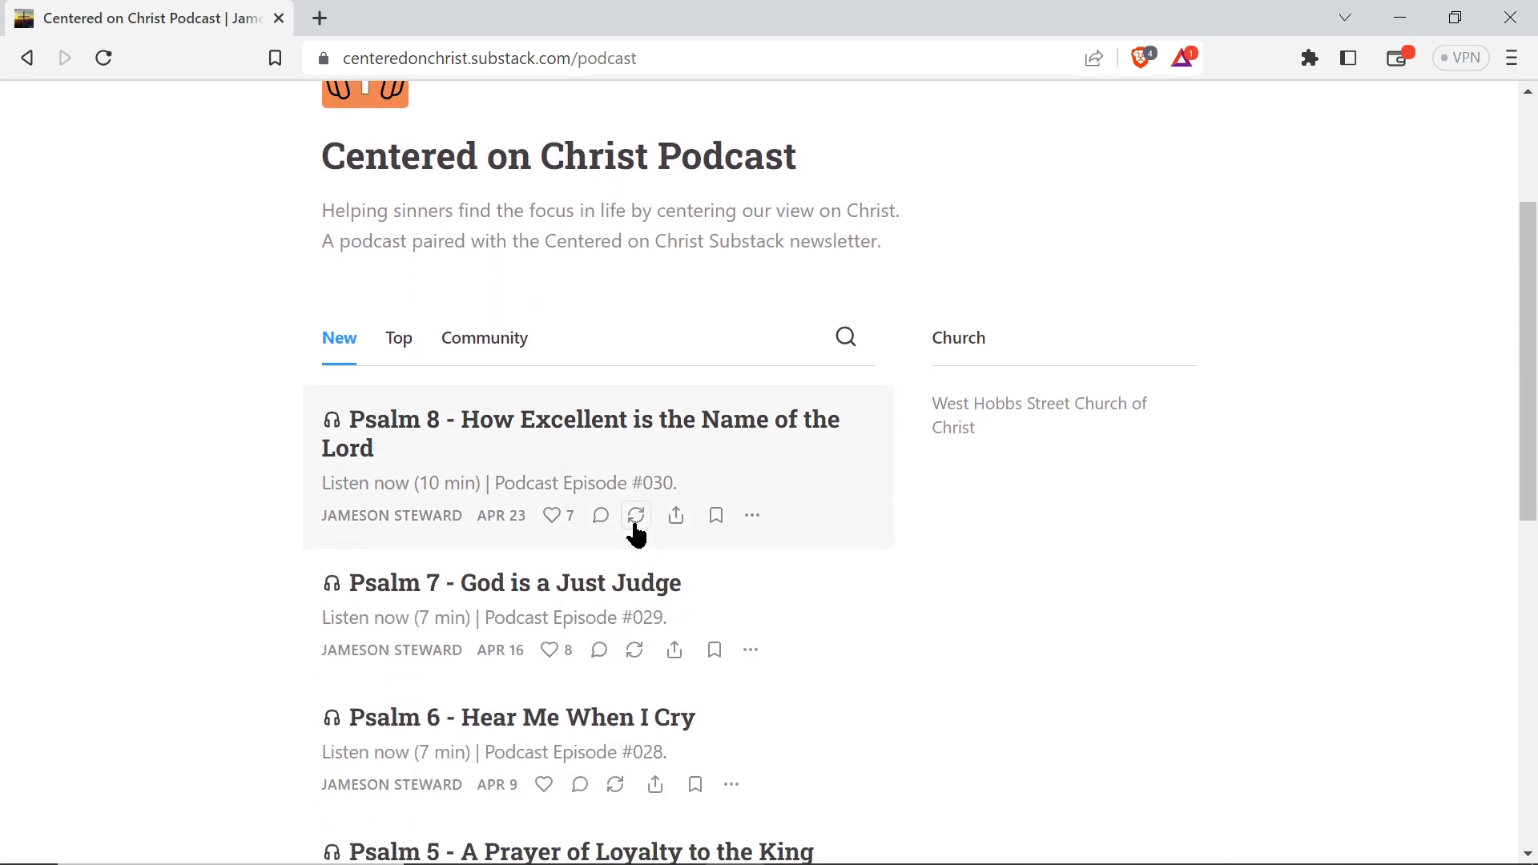
pyautogui.scroll(-2, 636, 532)
pyautogui.scroll(-5, 591, 642)
pyautogui.scroll(3, 593, 641)
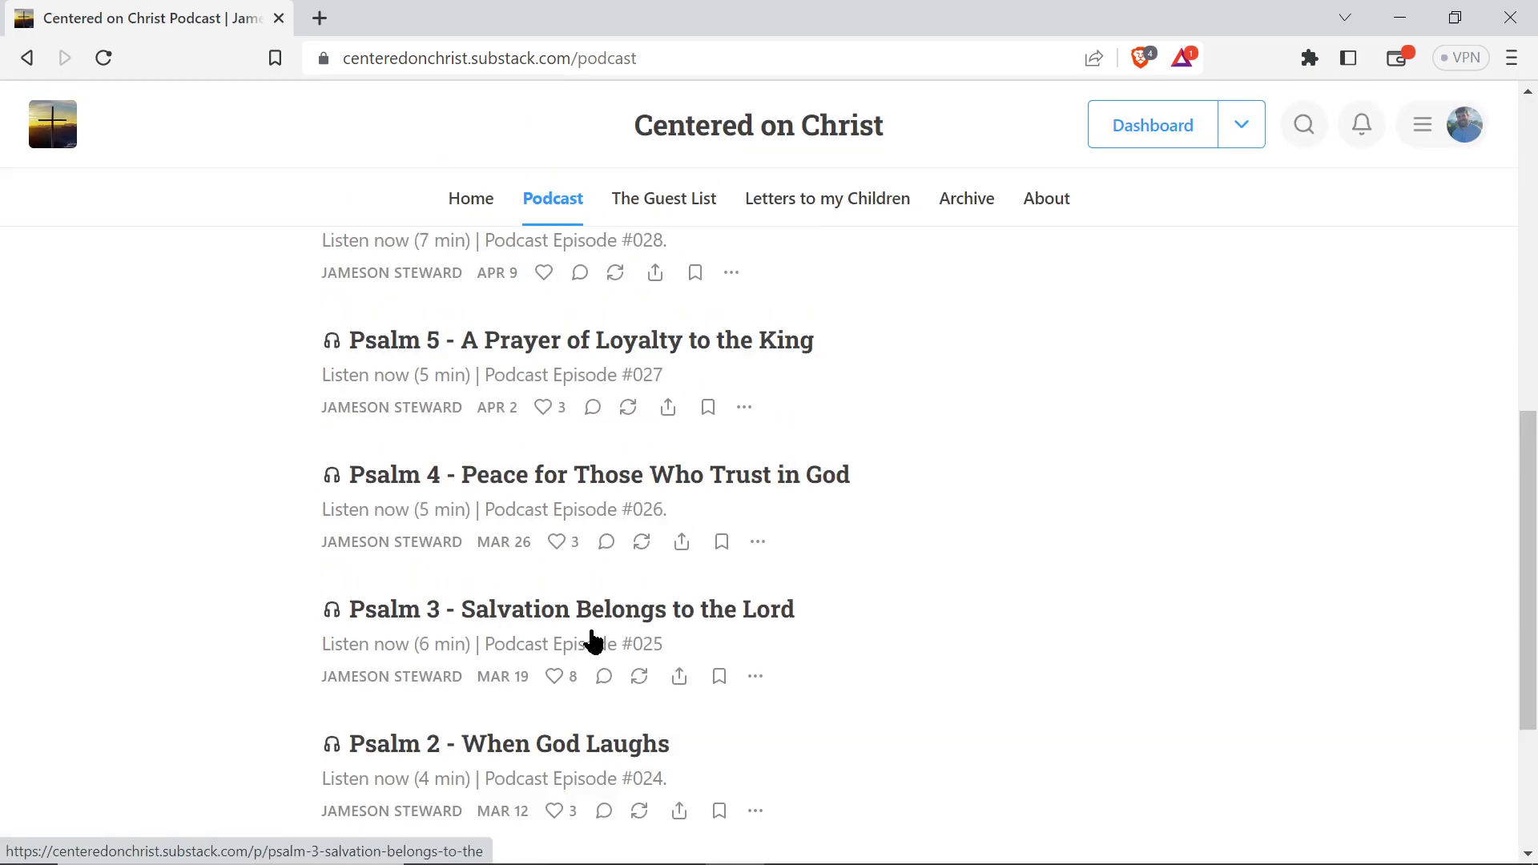
pyautogui.scroll(6, 593, 641)
pyautogui.scroll(-1, 591, 643)
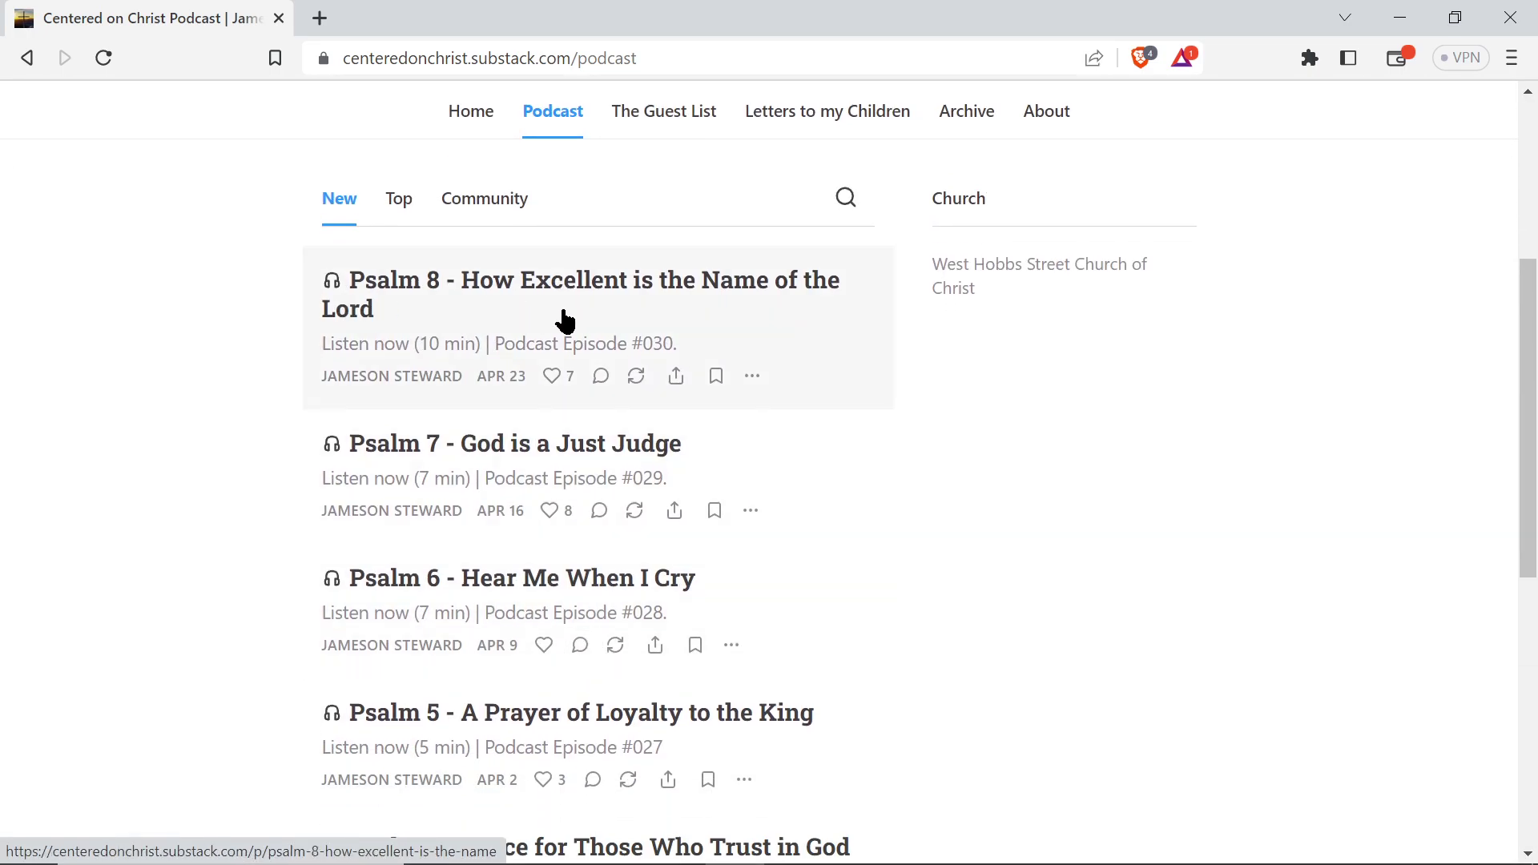
pyautogui.scroll(-1, 398, 327)
pyautogui.scroll(3, 397, 317)
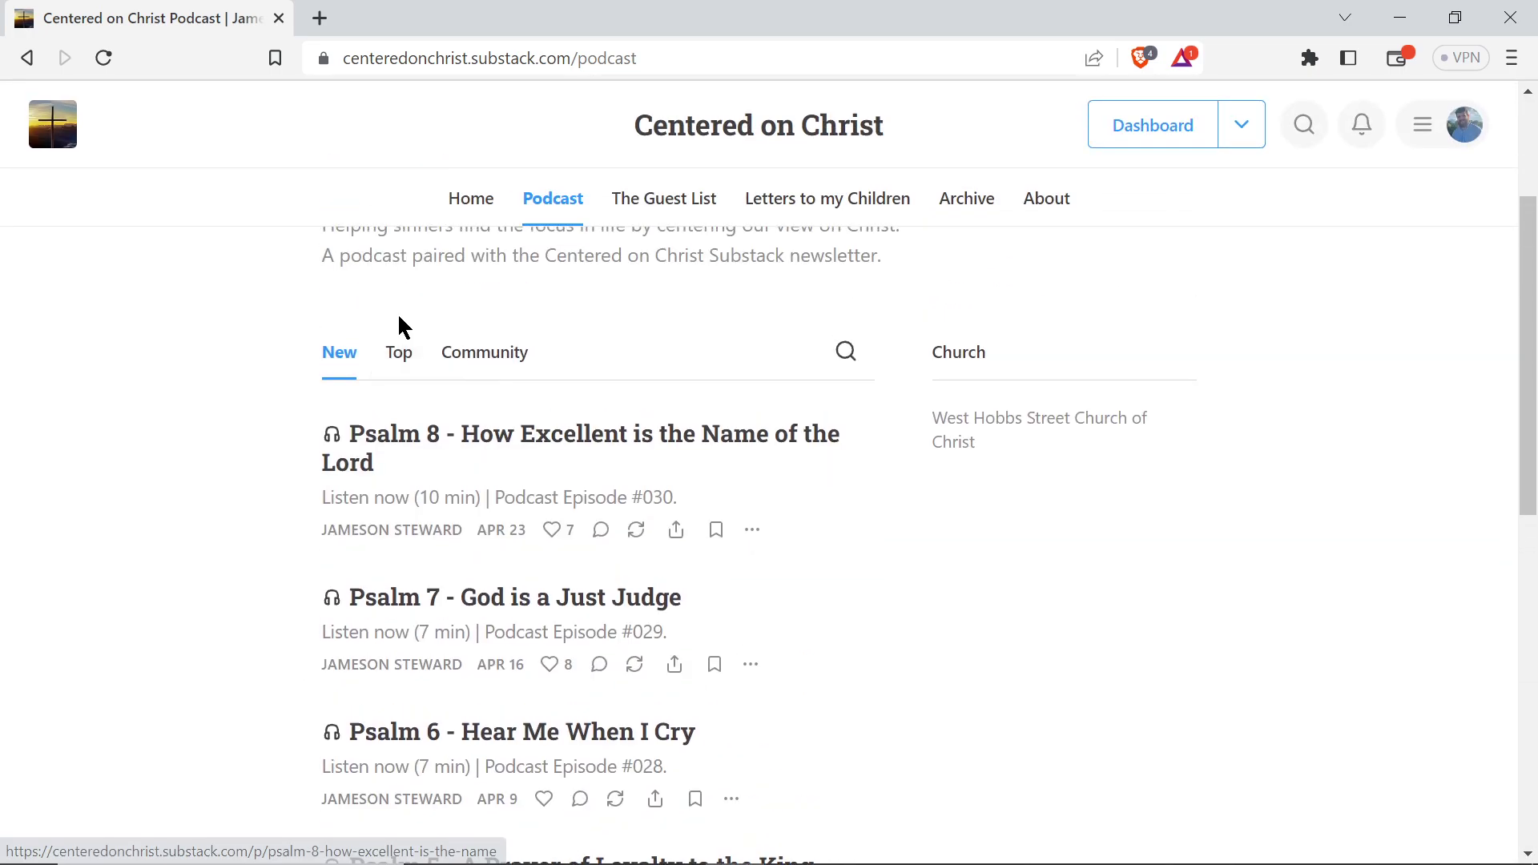
pyautogui.scroll(-3, 439, 559)
pyautogui.scroll(4, 440, 559)
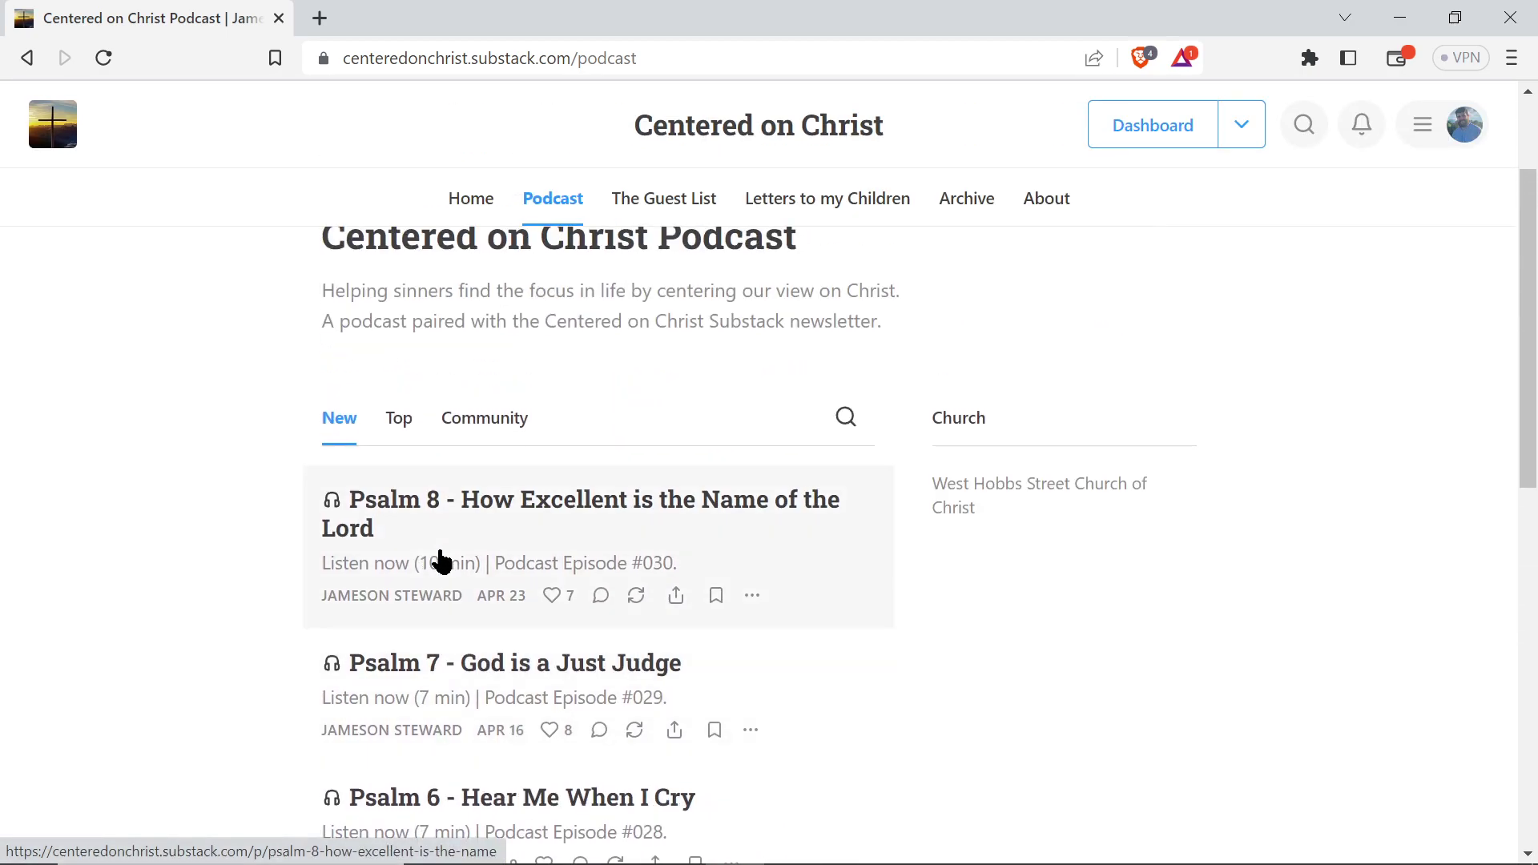
pyautogui.click(403, 423)
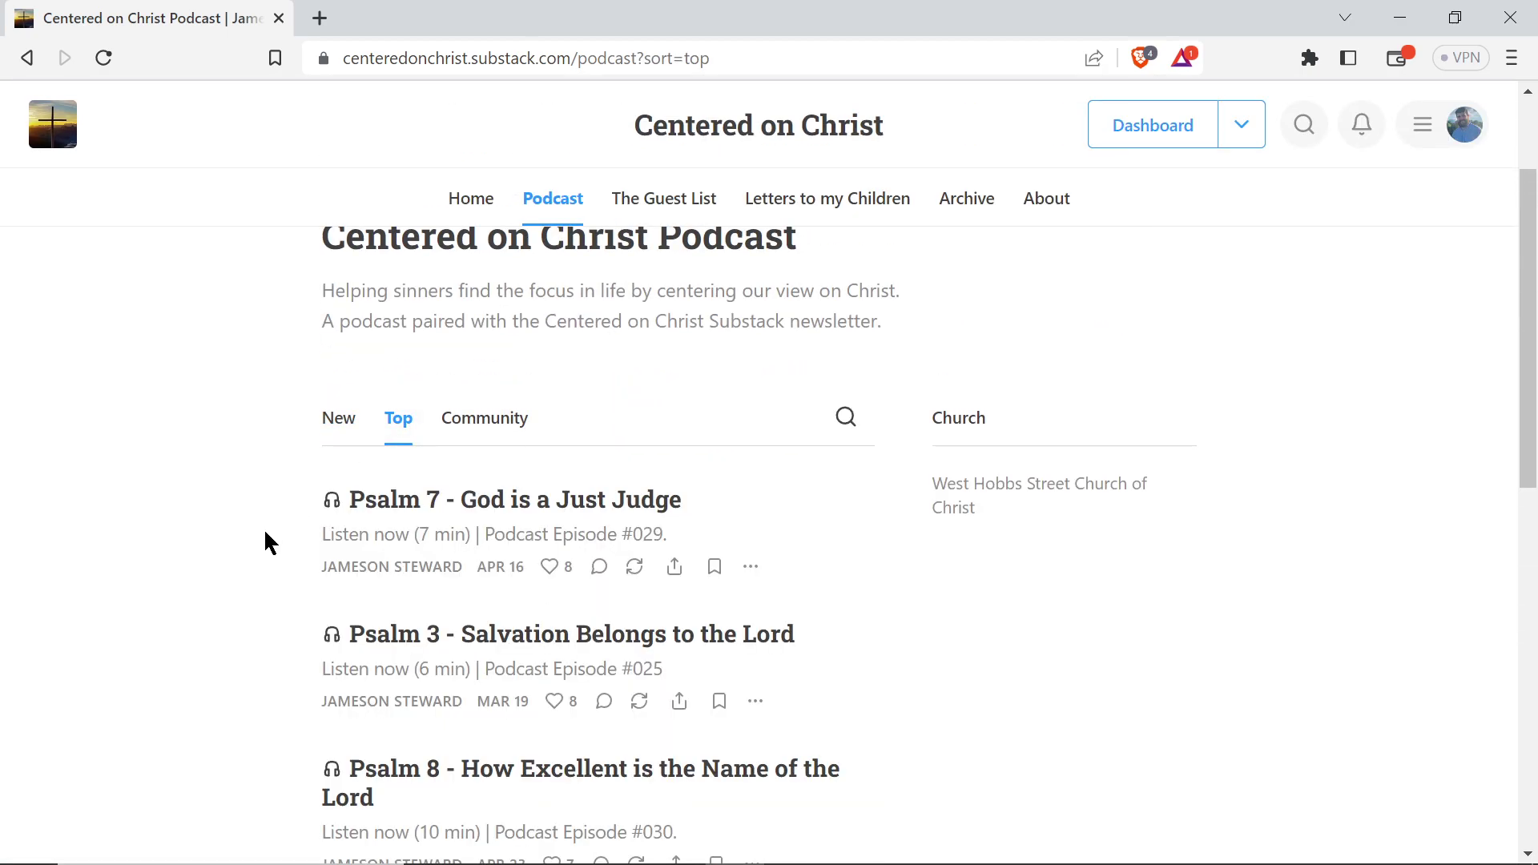
pyautogui.scroll(-4, 275, 604)
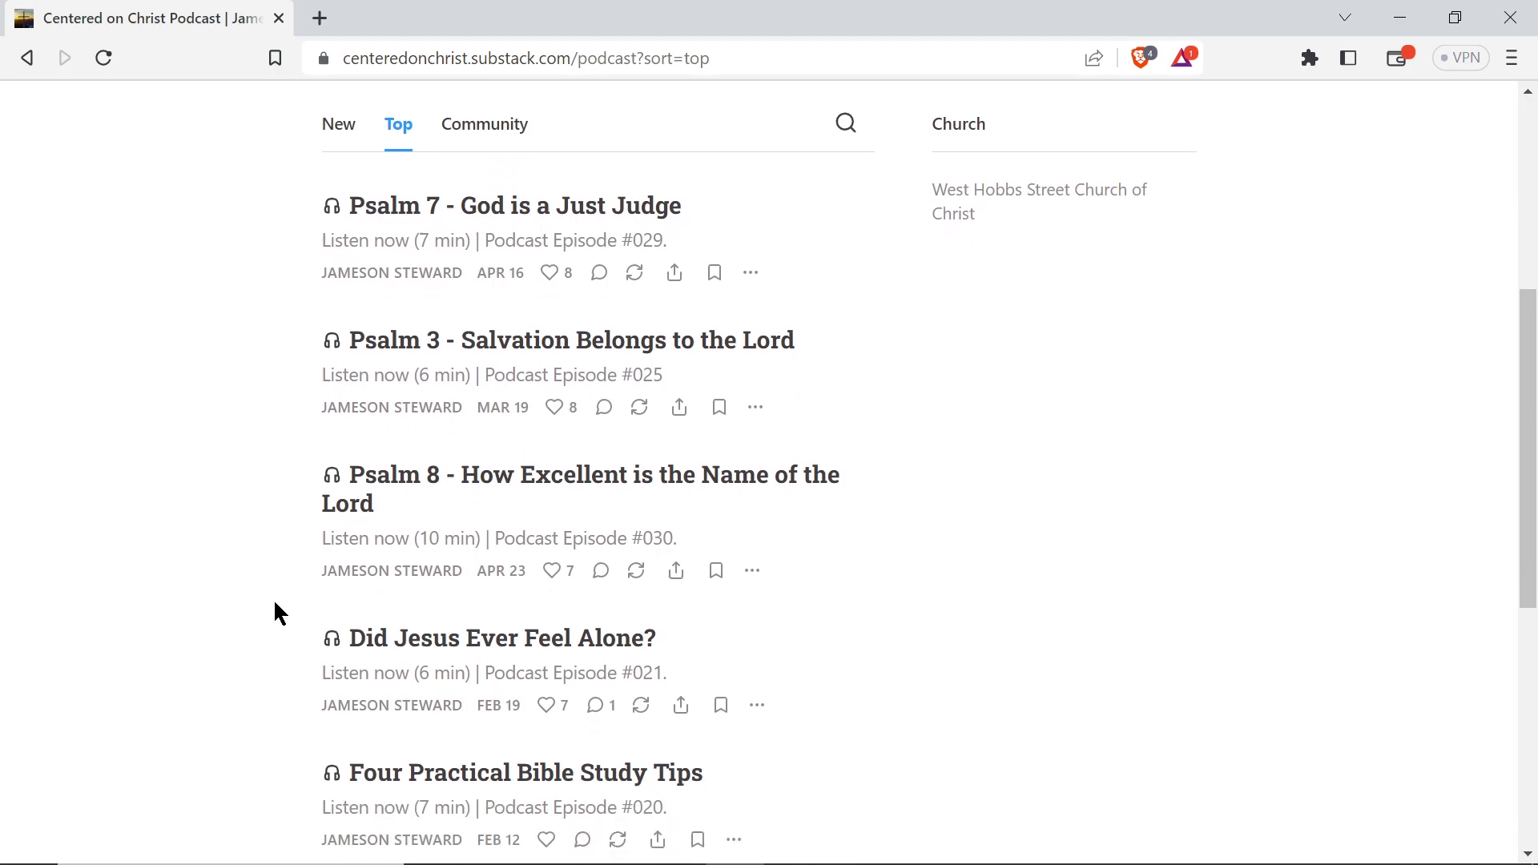
pyautogui.scroll(-5, 286, 542)
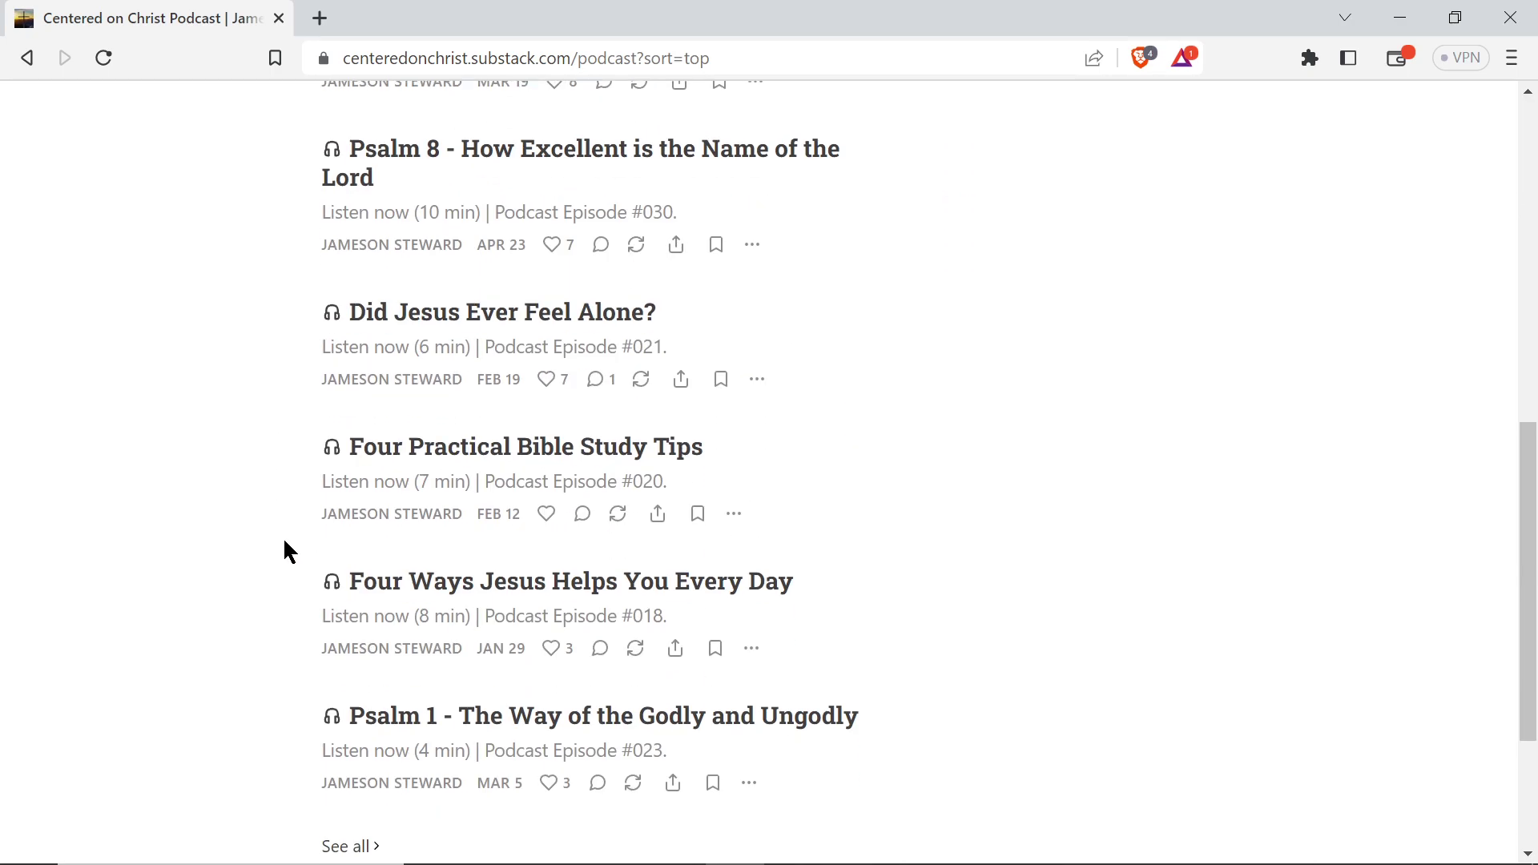
pyautogui.scroll(9, 285, 542)
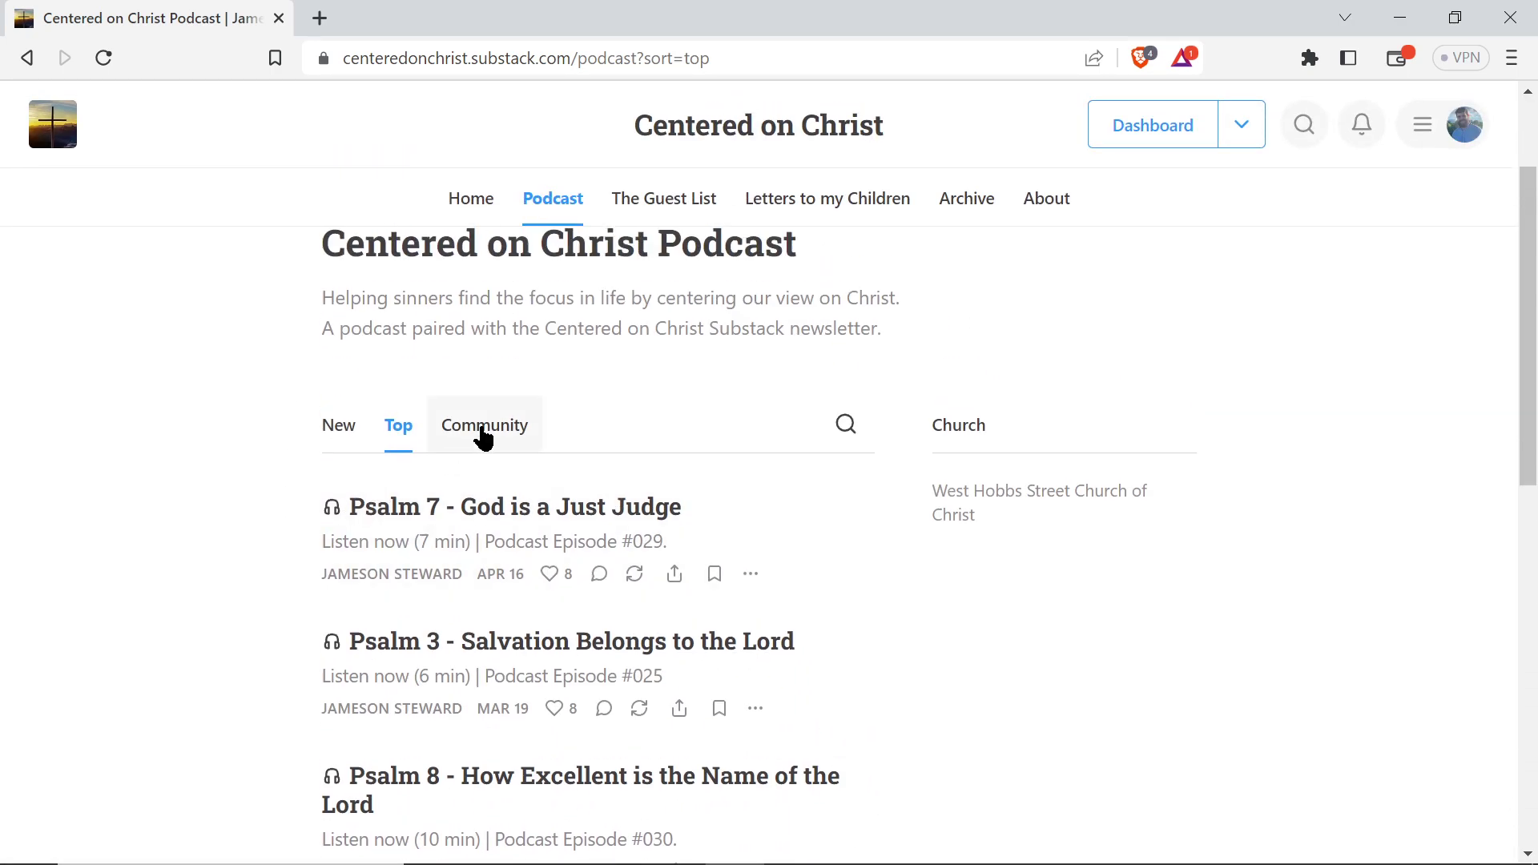
pyautogui.click(481, 425)
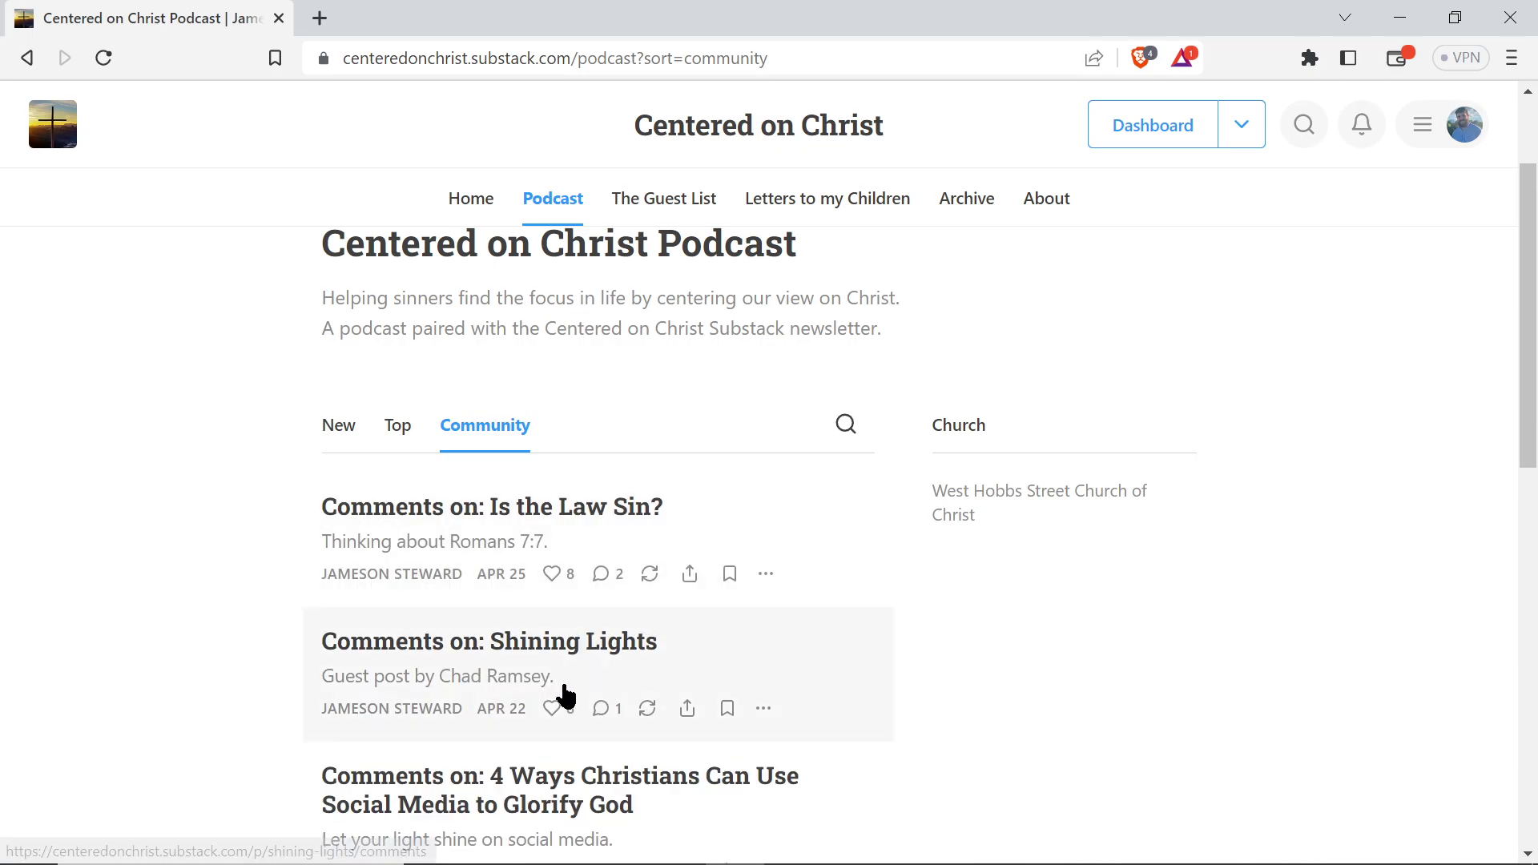
pyautogui.scroll(-6, 567, 697)
pyautogui.scroll(-3, 567, 697)
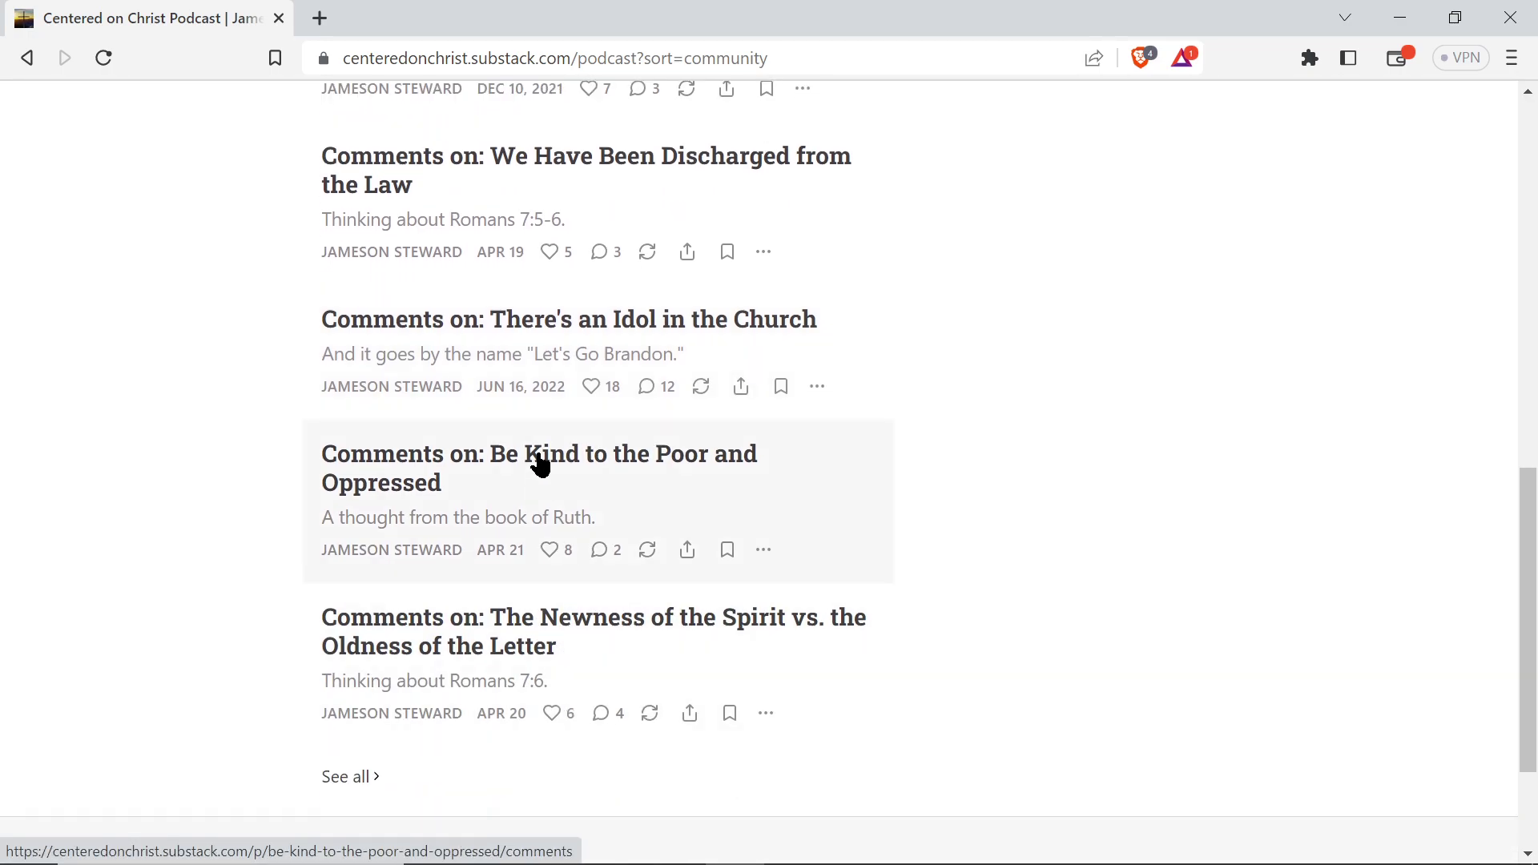
pyautogui.scroll(10, 541, 465)
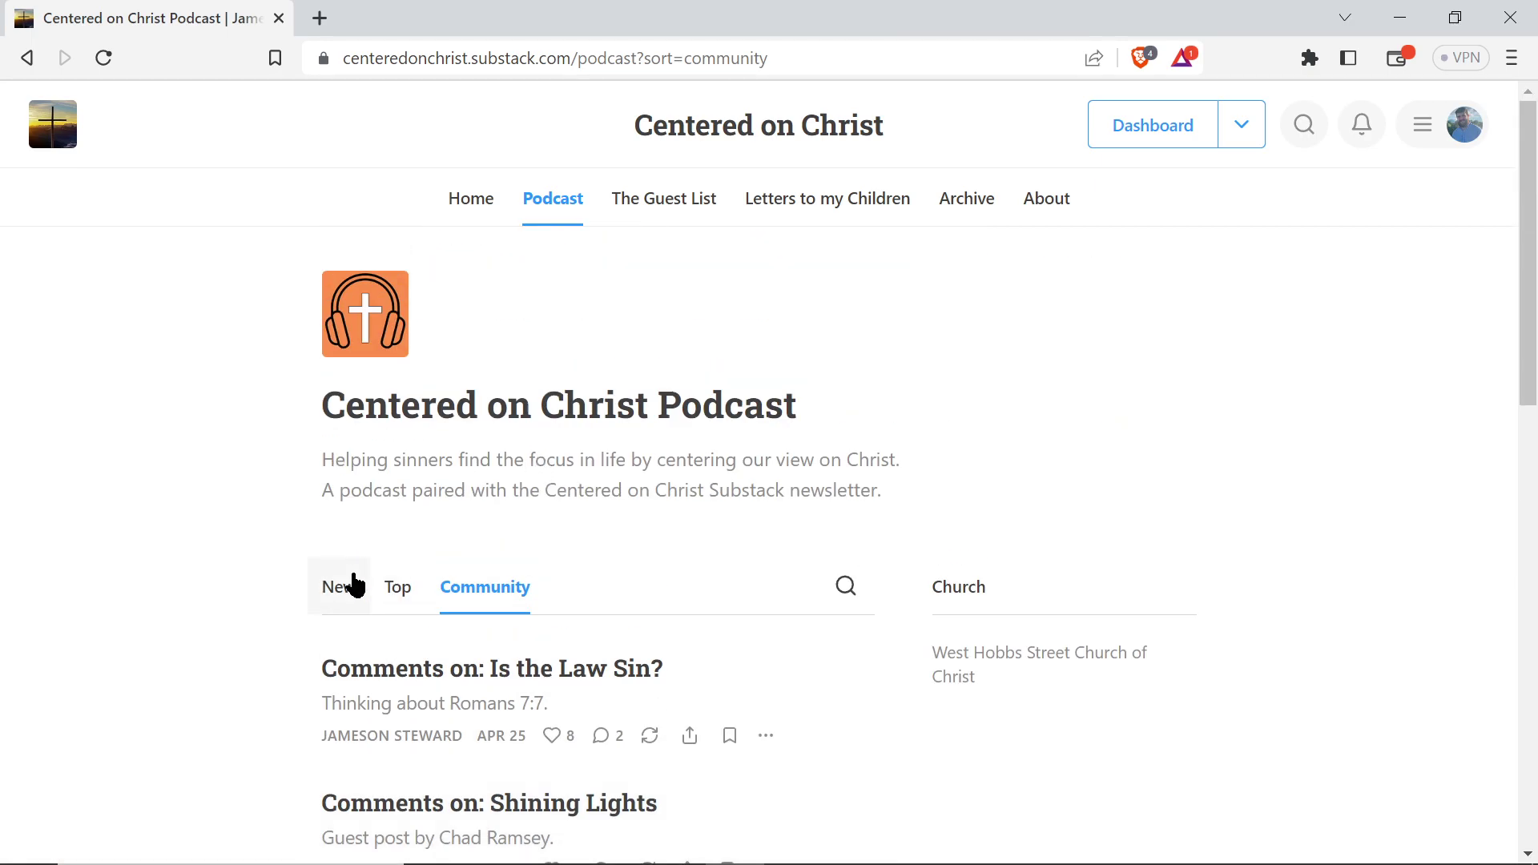
pyautogui.click(355, 586)
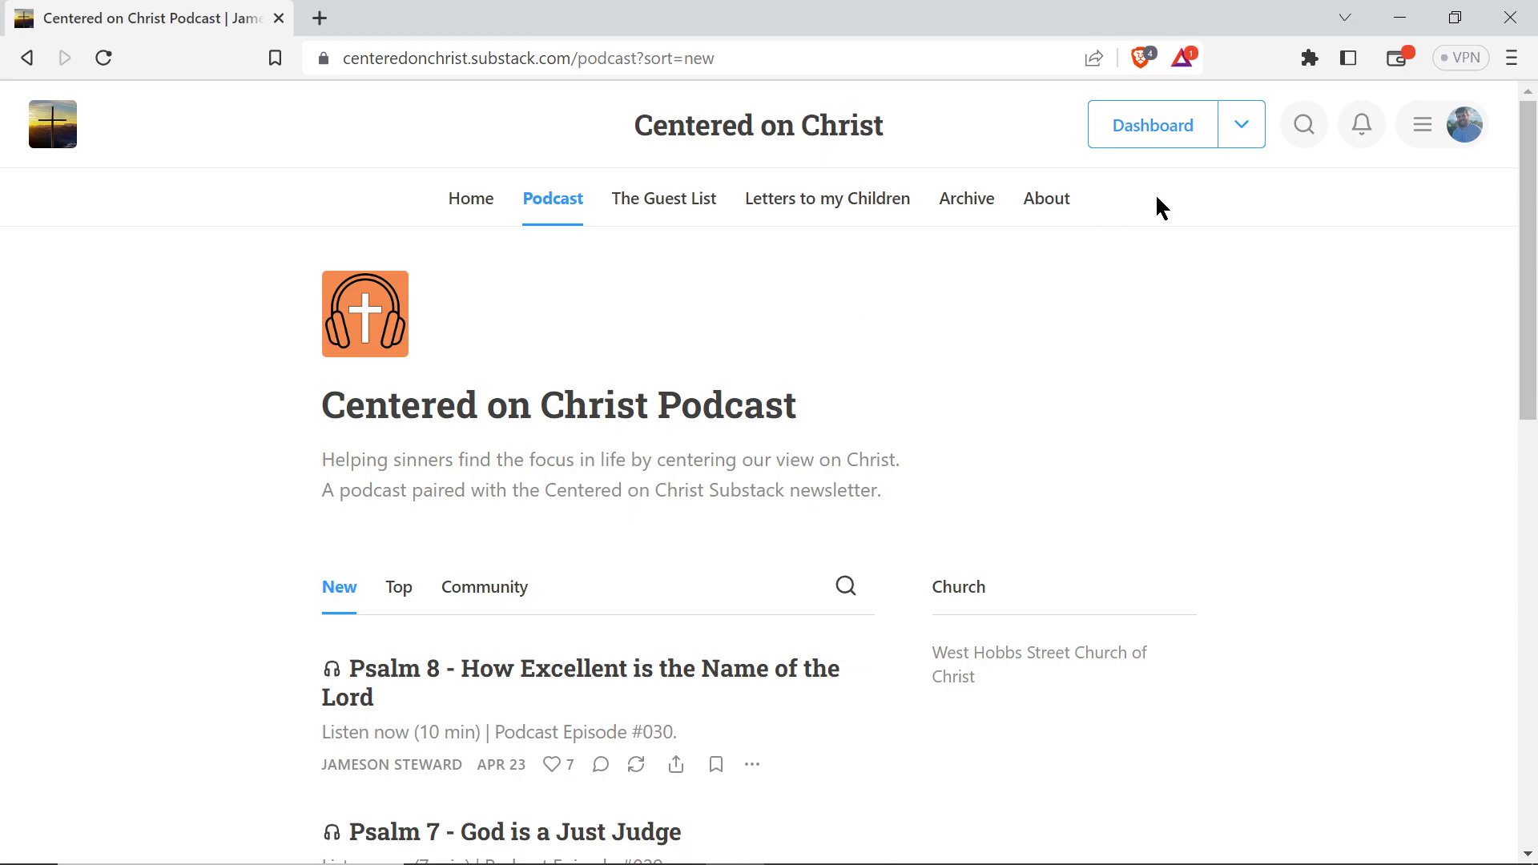
# Step: Show the dashboard's podcast statistics for Centered on Christ Podcast, with 2.53K total downloads
pyautogui.click(1138, 139)
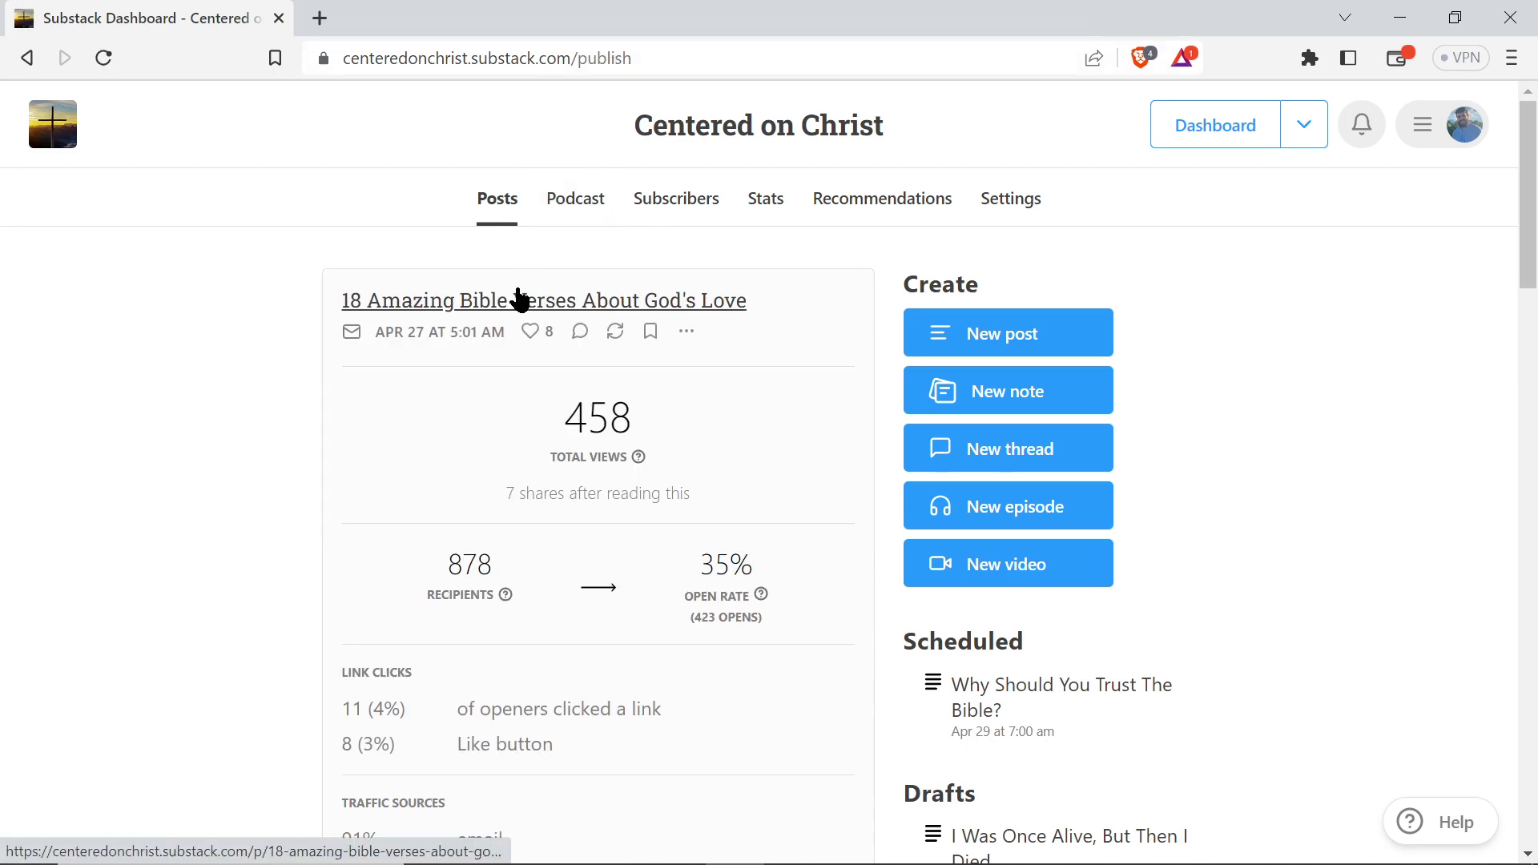
pyautogui.click(604, 207)
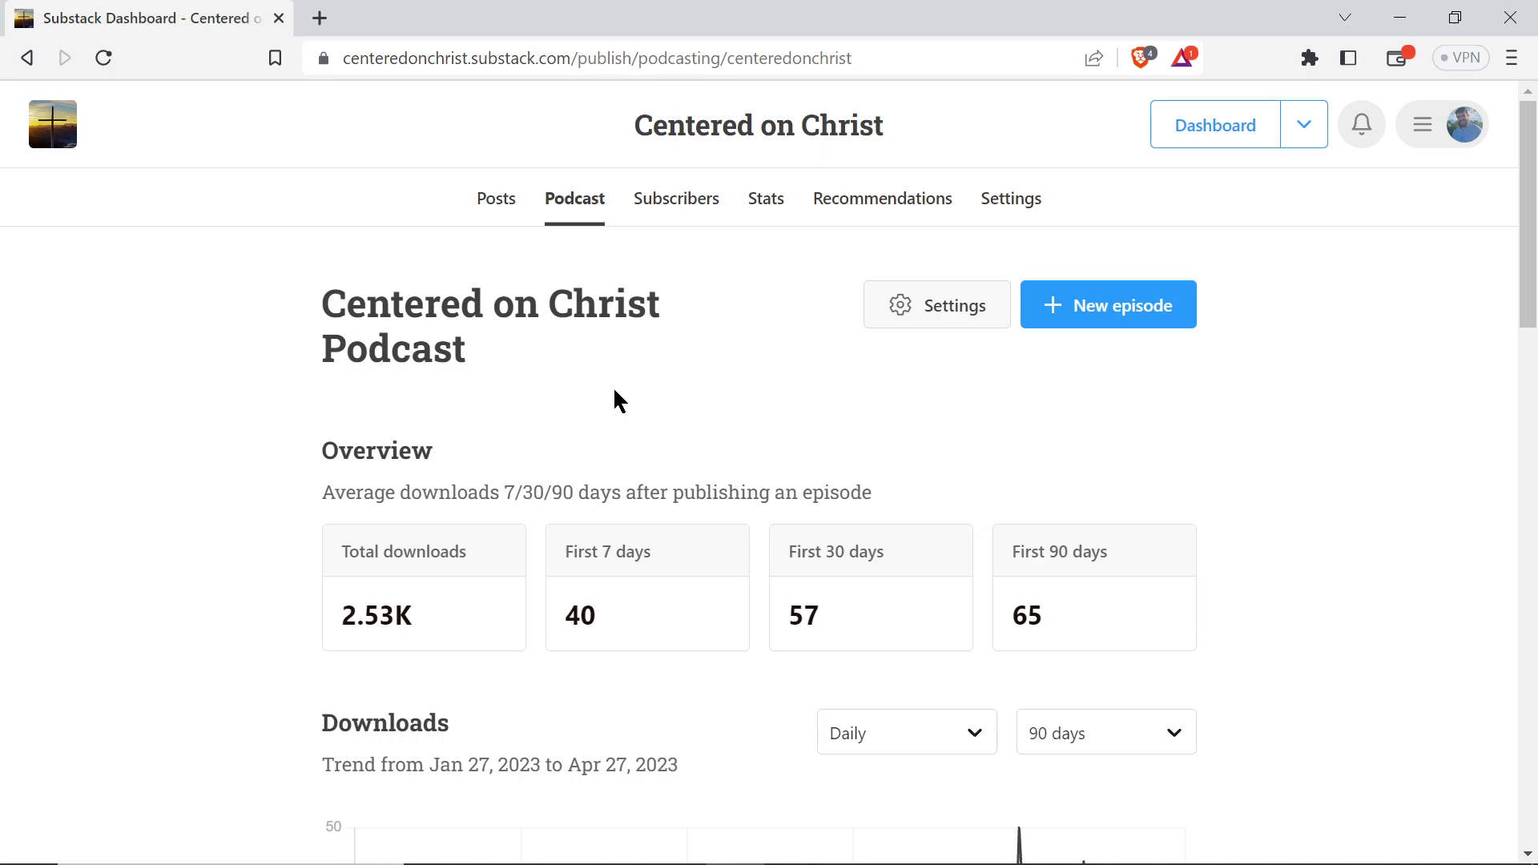
# Step: Scroll to the Downloads chart and keep its interval at daily
pyautogui.scroll(-3, 654, 441)
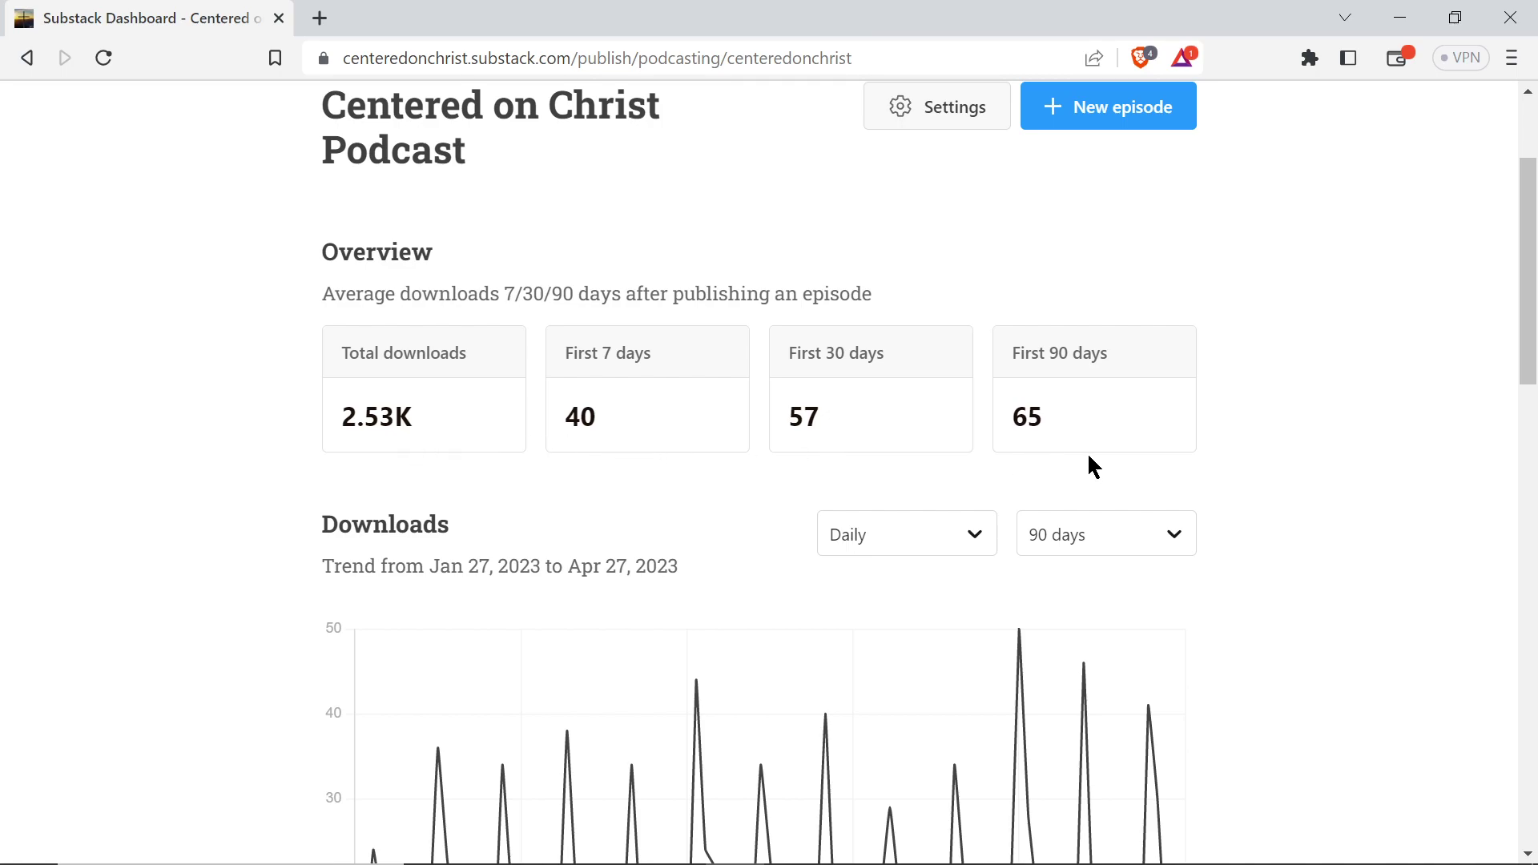
pyautogui.scroll(-5, 1262, 687)
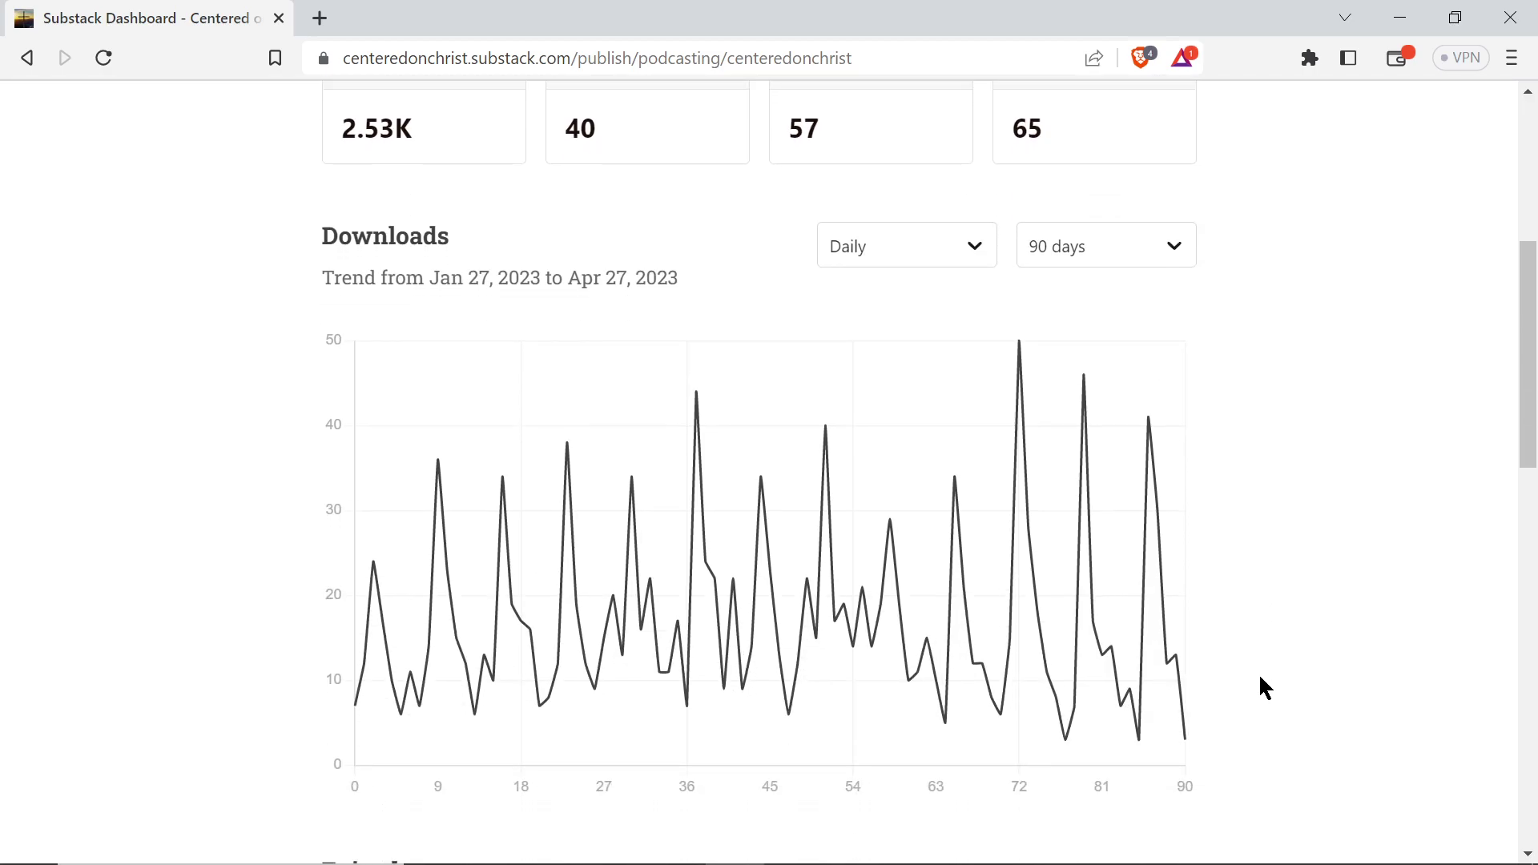
pyautogui.scroll(1, 1147, 492)
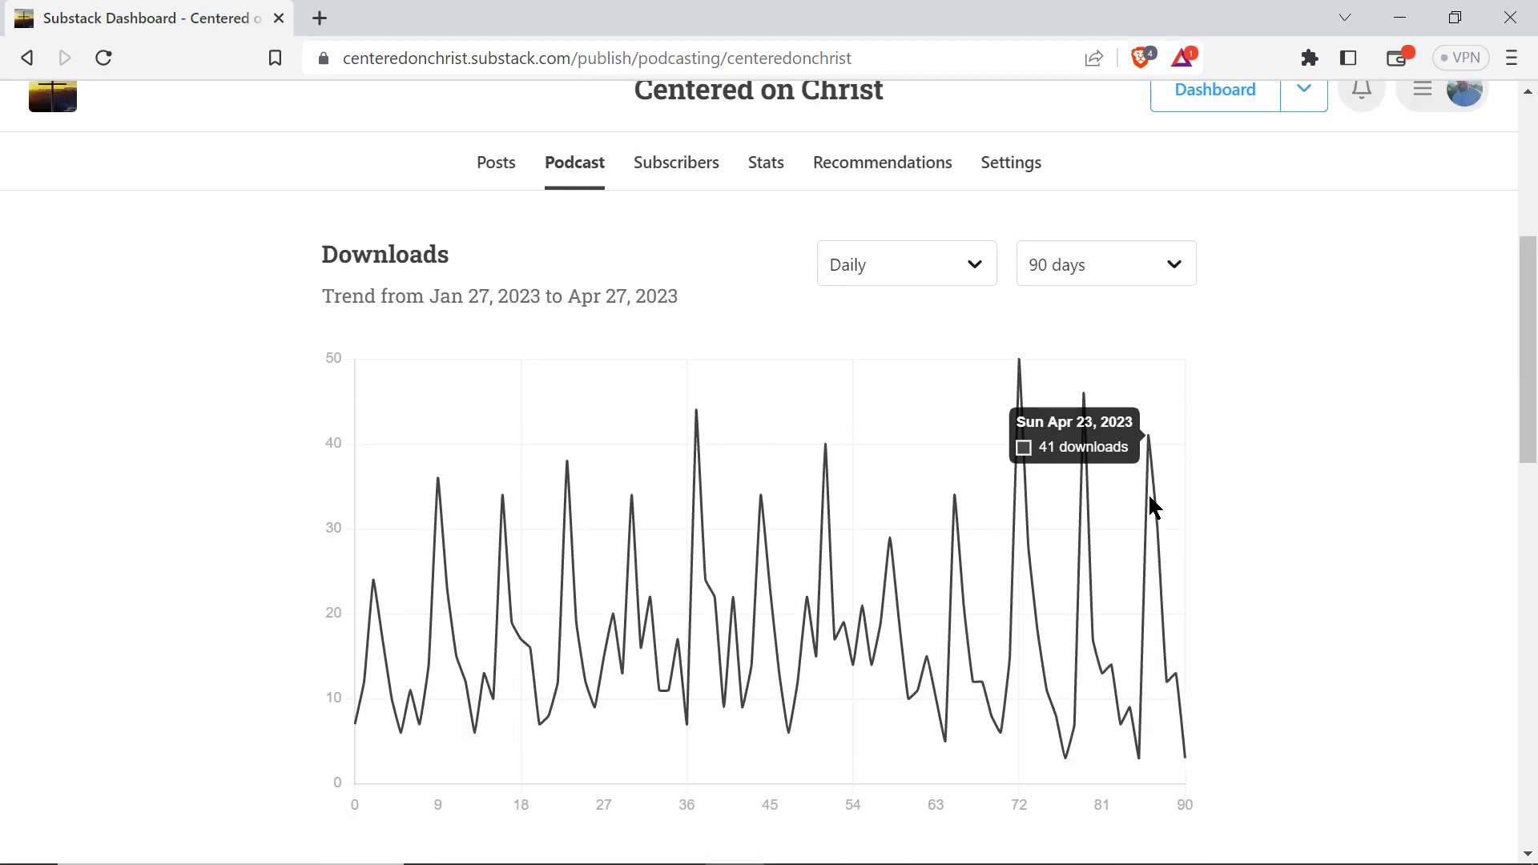
pyautogui.click(933, 282)
pyautogui.click(920, 328)
# Step: Try the 90-day and 30-day ranges, then set the downloads chart to All time
pyautogui.click(1131, 276)
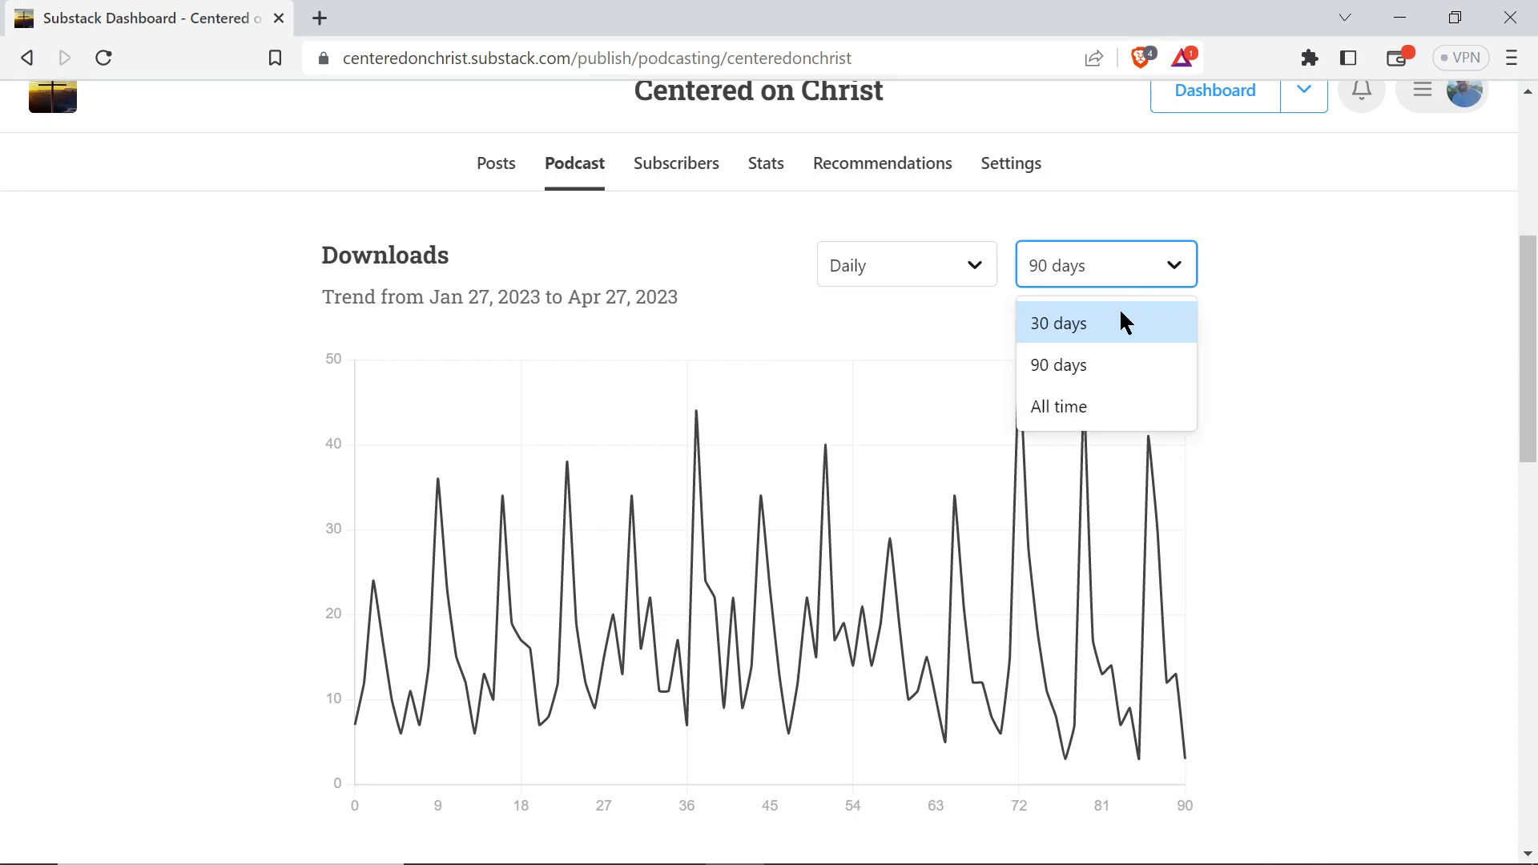
pyautogui.click(1093, 368)
pyautogui.click(1128, 276)
pyautogui.click(1089, 325)
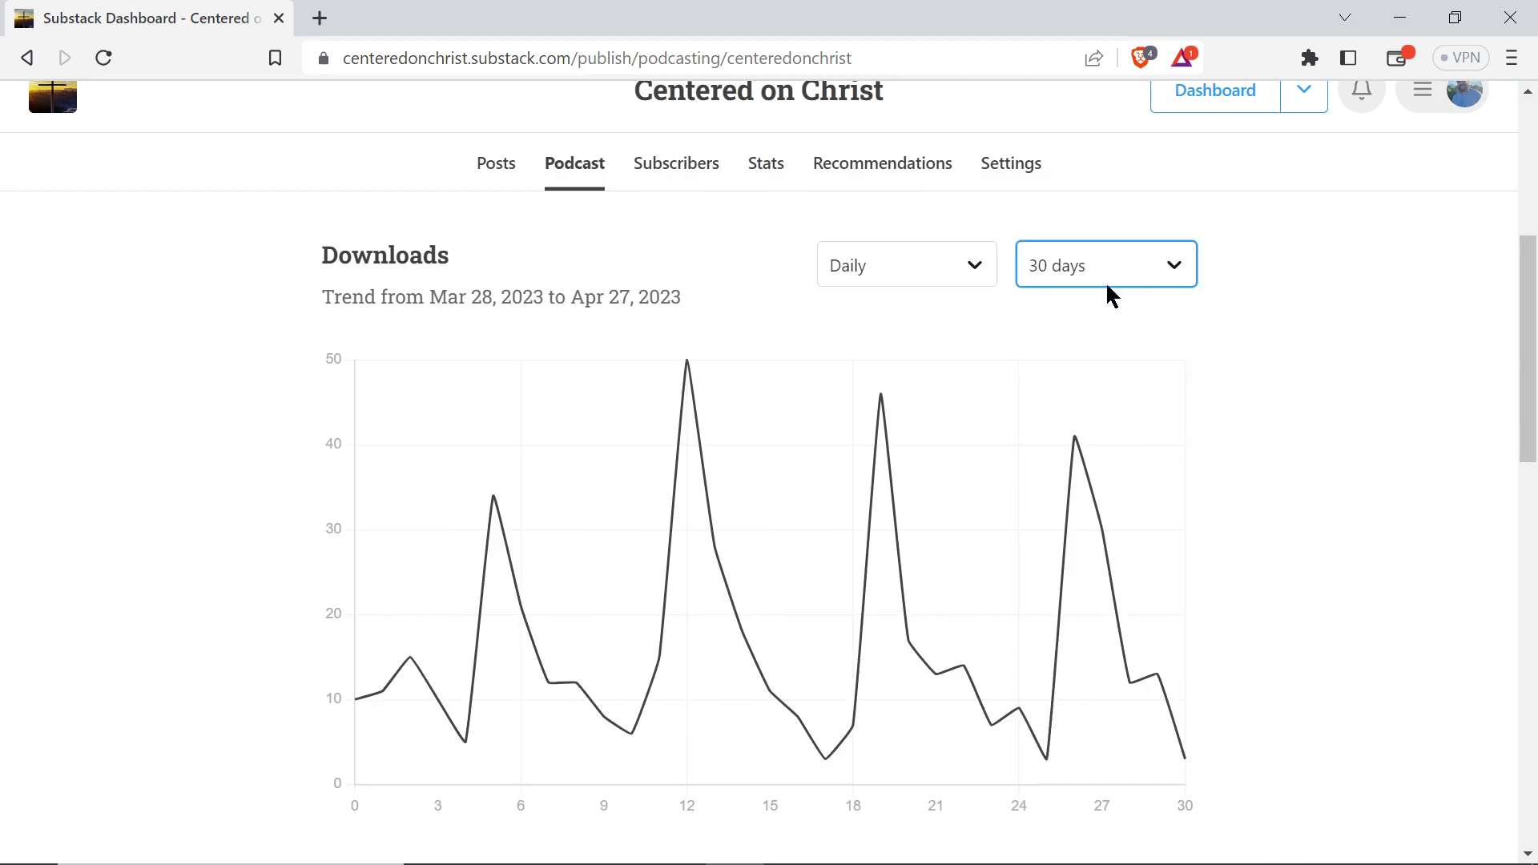
pyautogui.click(1106, 282)
pyautogui.click(1074, 366)
pyautogui.click(1104, 276)
pyautogui.click(1056, 408)
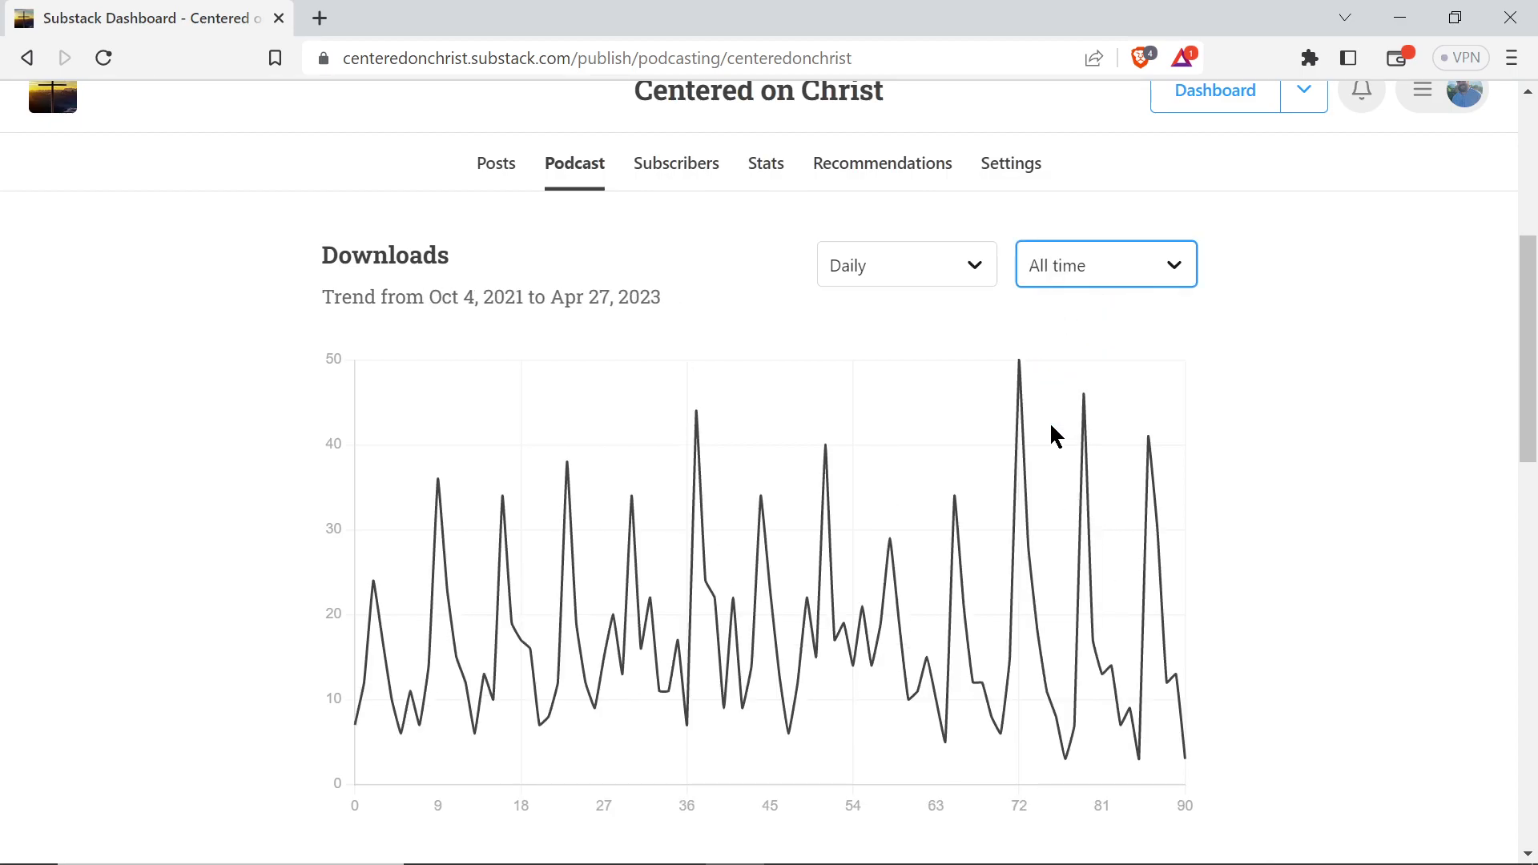
pyautogui.scroll(-9, 1397, 670)
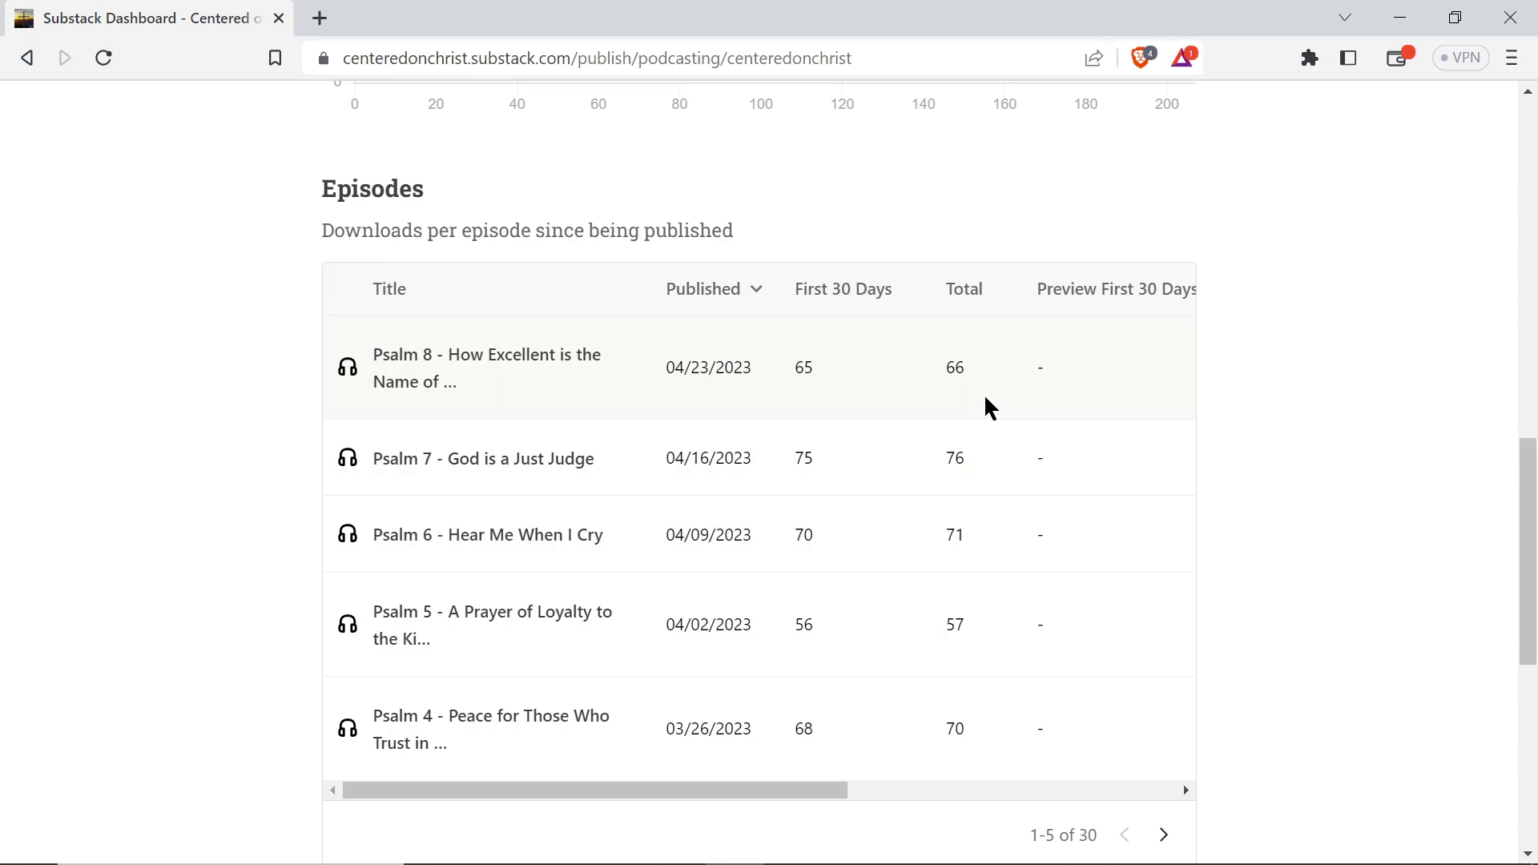
pyautogui.hscroll(7, 991, 408)
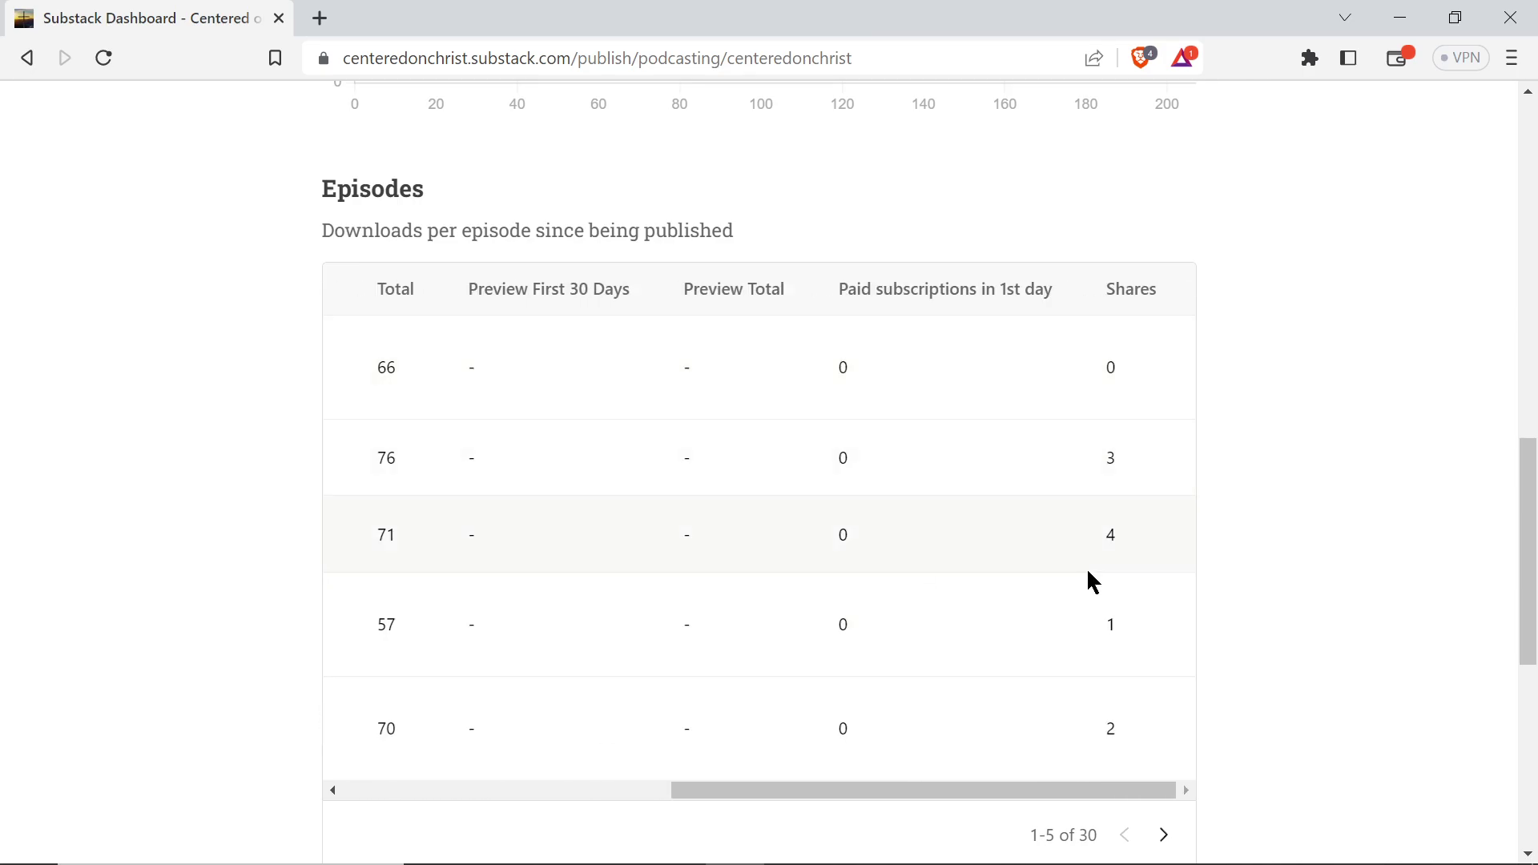
pyautogui.scroll(-4, 1086, 567)
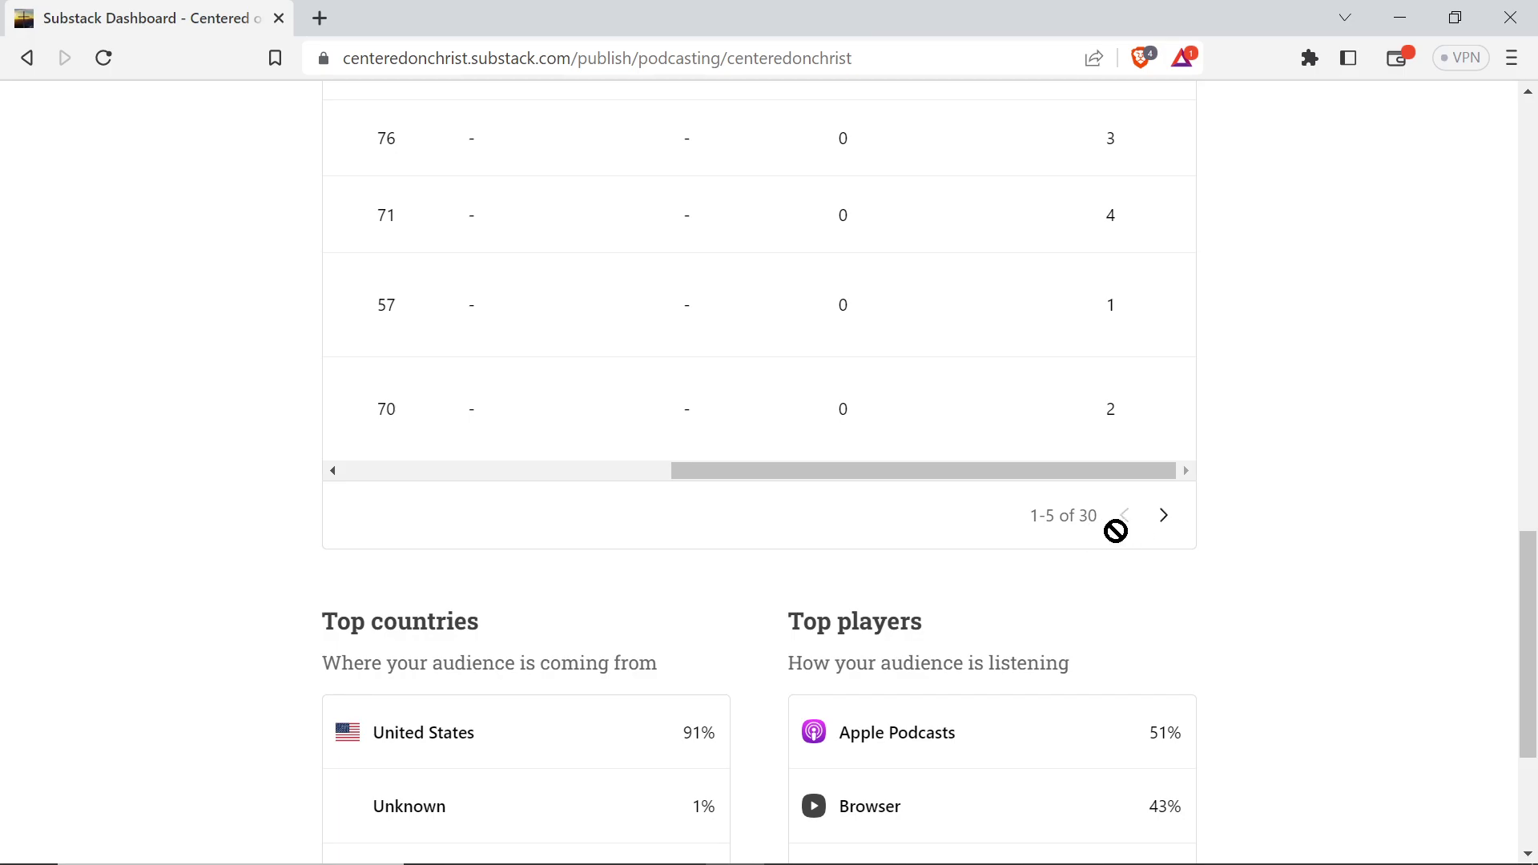
pyautogui.scroll(2, 911, 423)
pyautogui.hscroll(-5, 911, 423)
pyautogui.scroll(1, 913, 418)
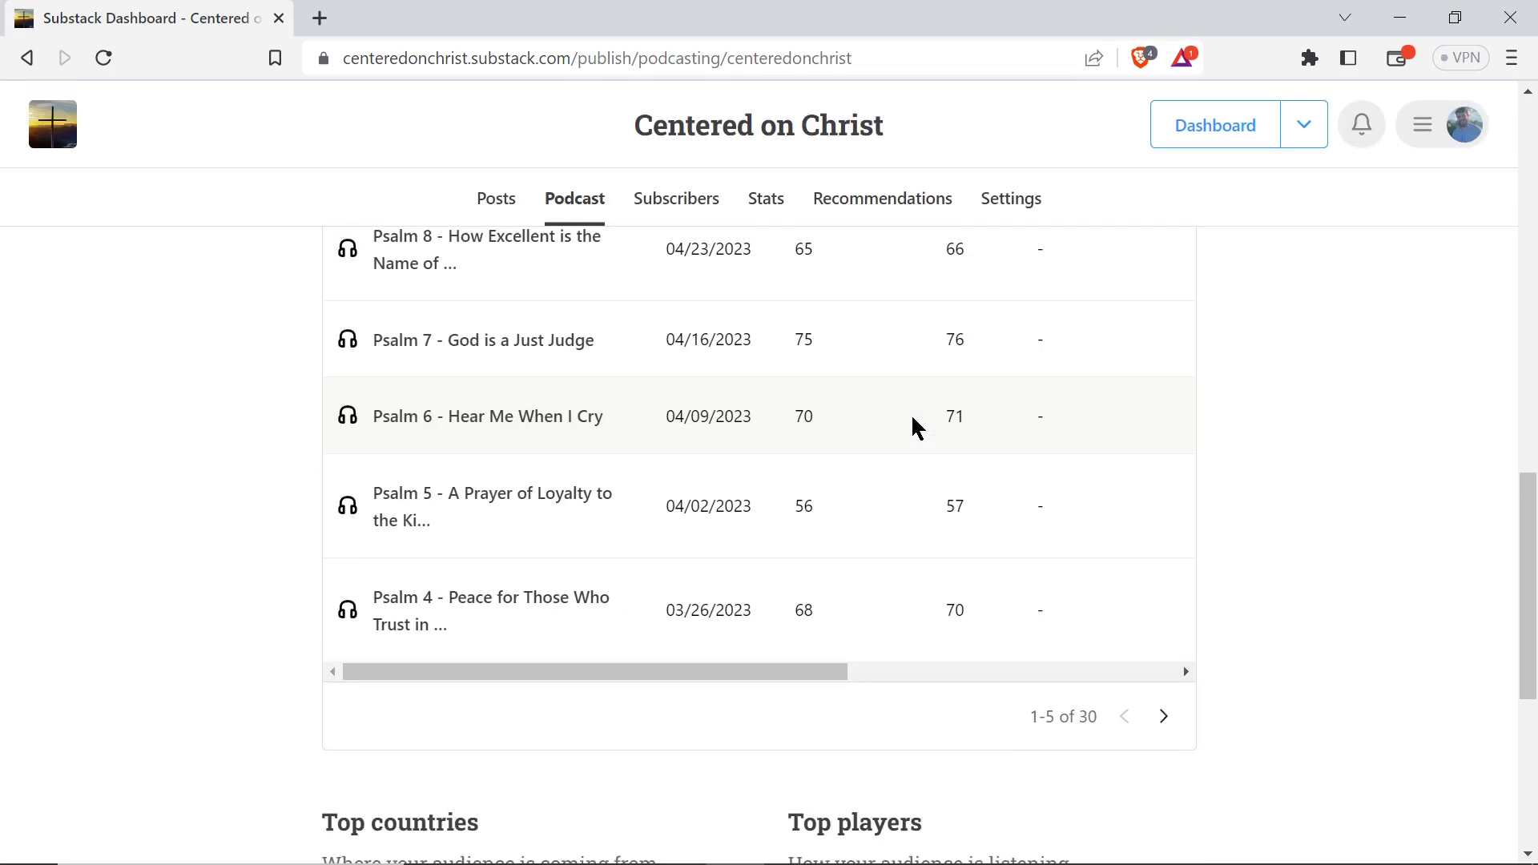
pyautogui.scroll(5, 1168, 612)
# Step: Page through the top countries and all six top players, then return to the Overview totals
pyautogui.scroll(-11, 1184, 641)
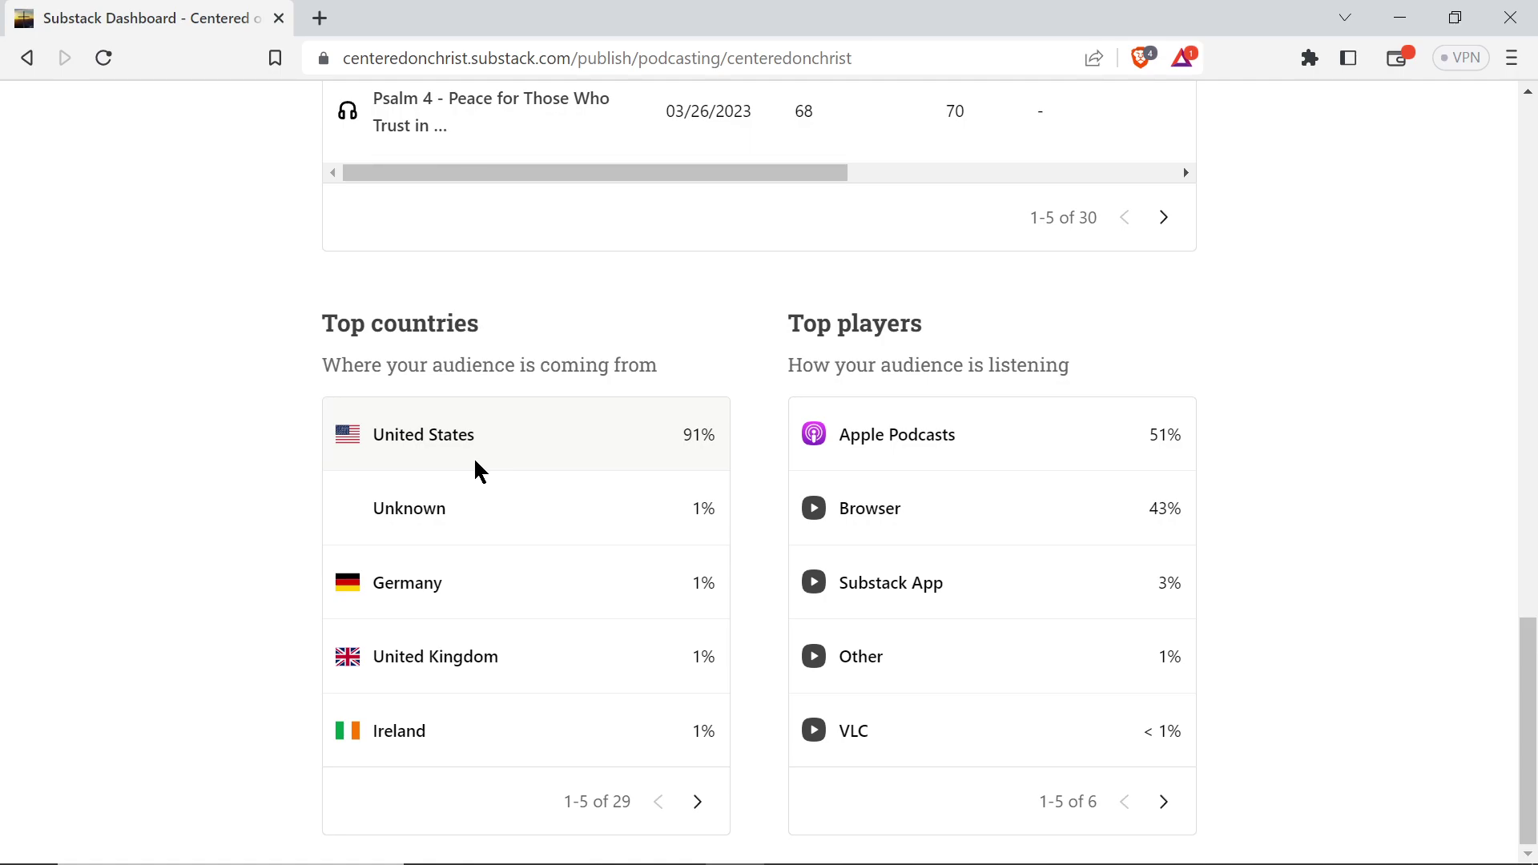
pyautogui.click(698, 803)
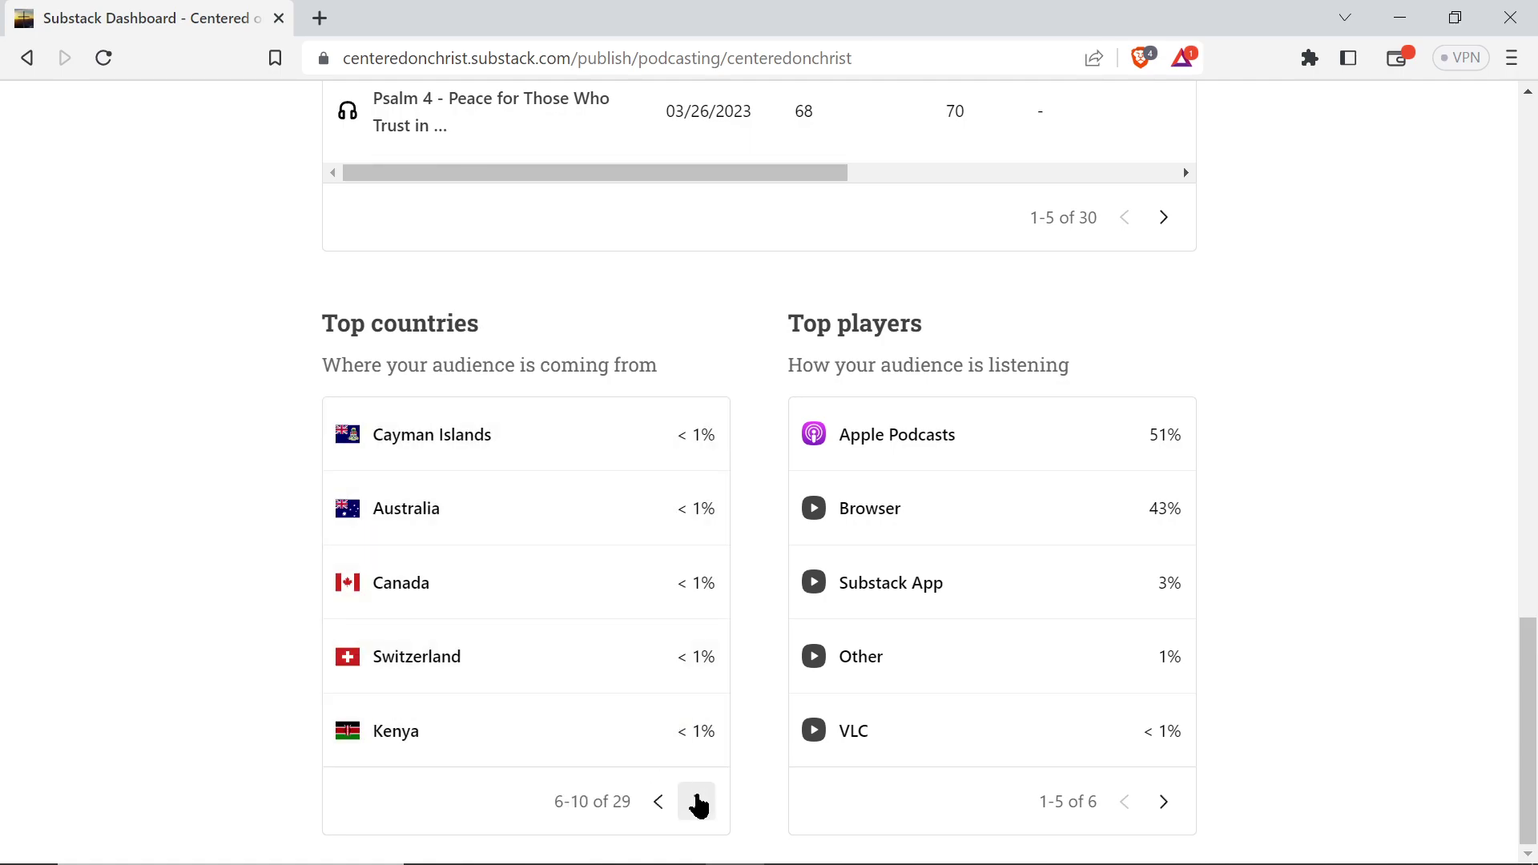
pyautogui.click(698, 801)
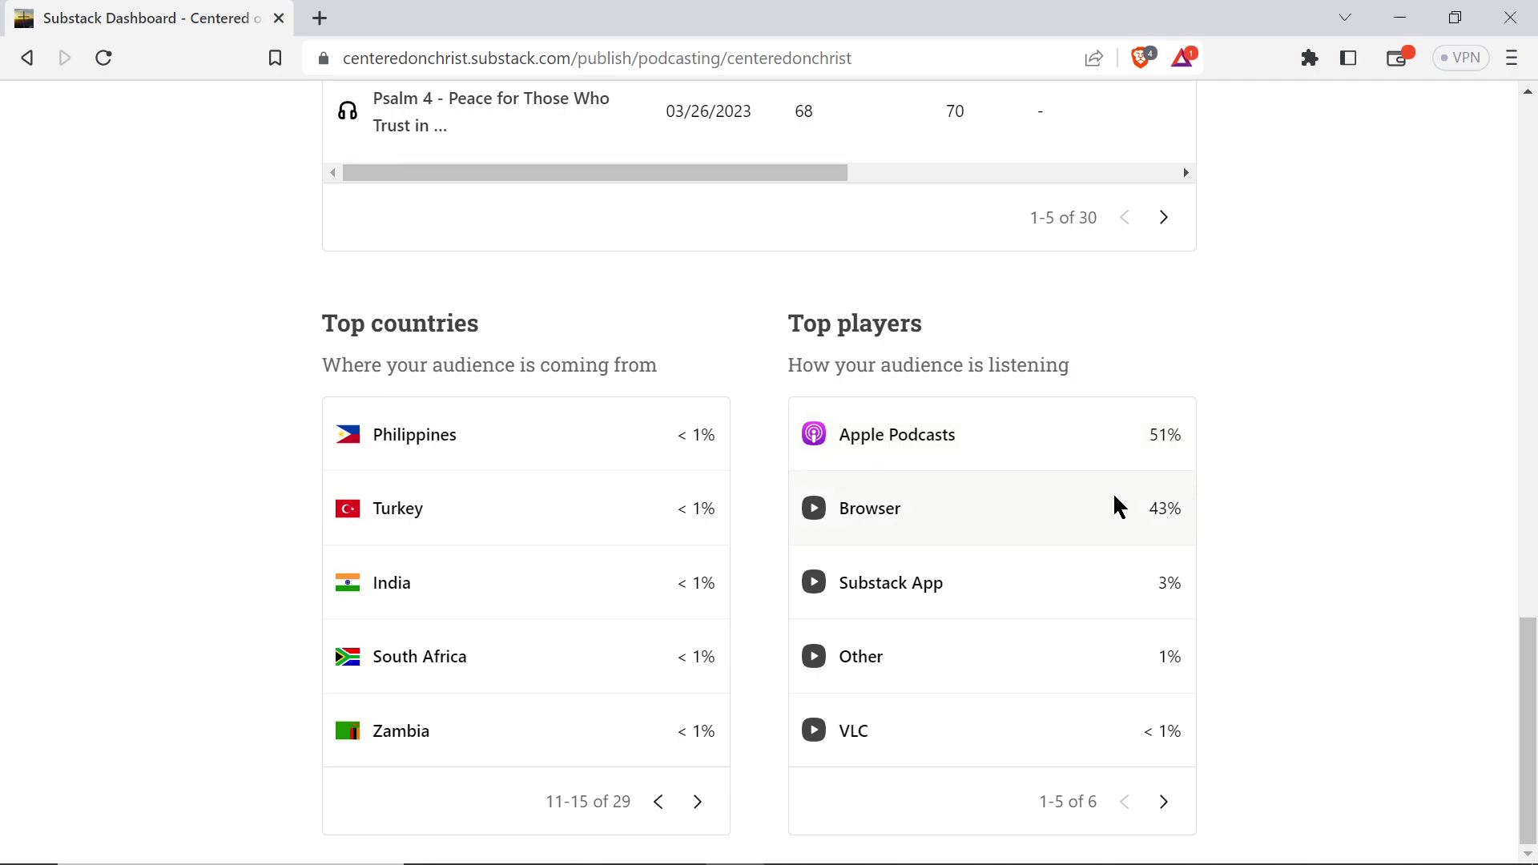
pyautogui.click(1165, 804)
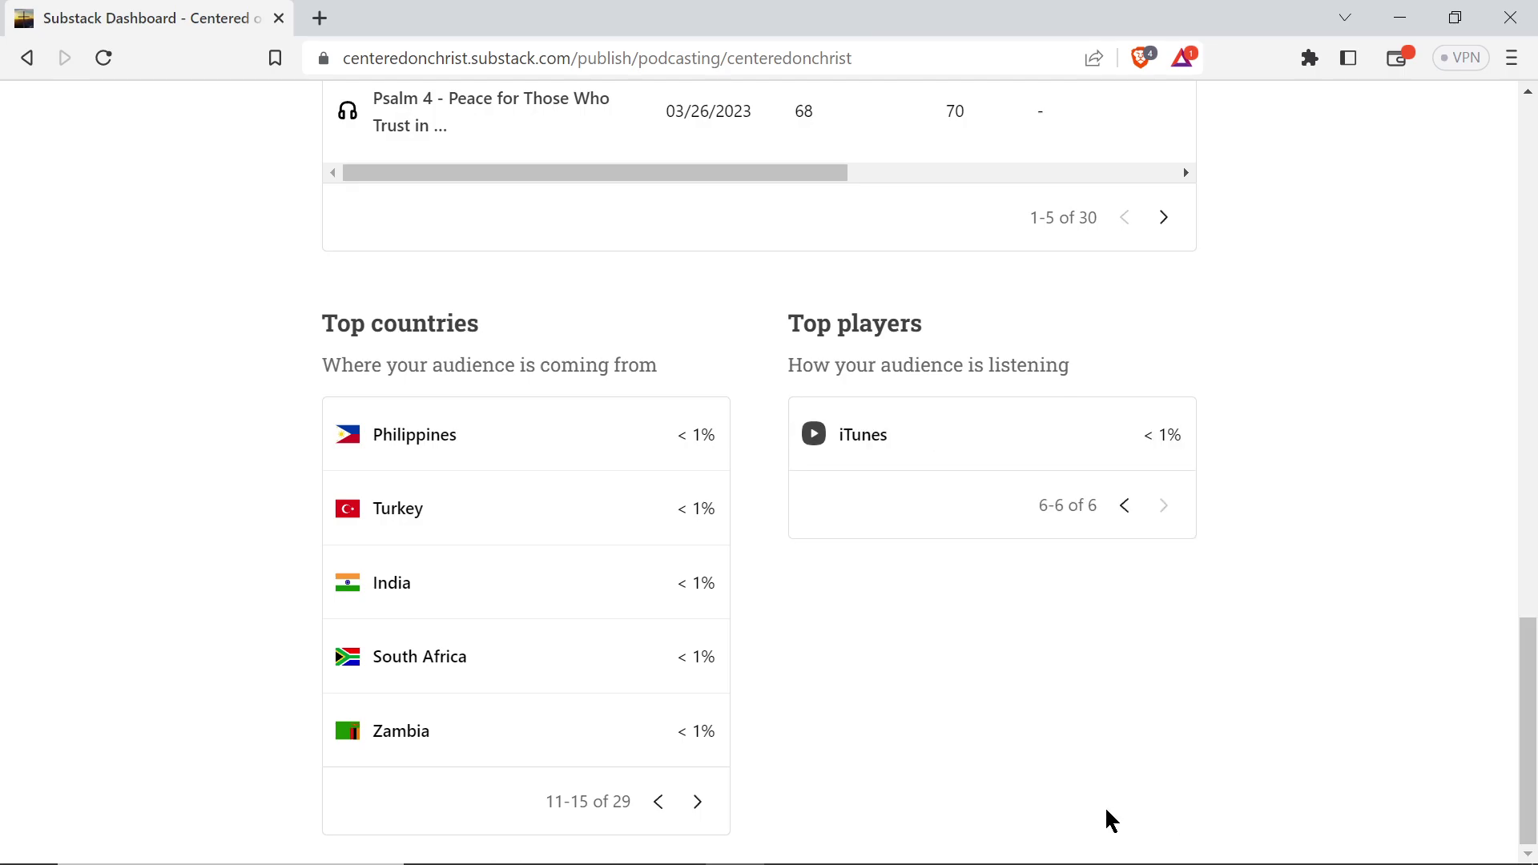
pyautogui.click(1126, 506)
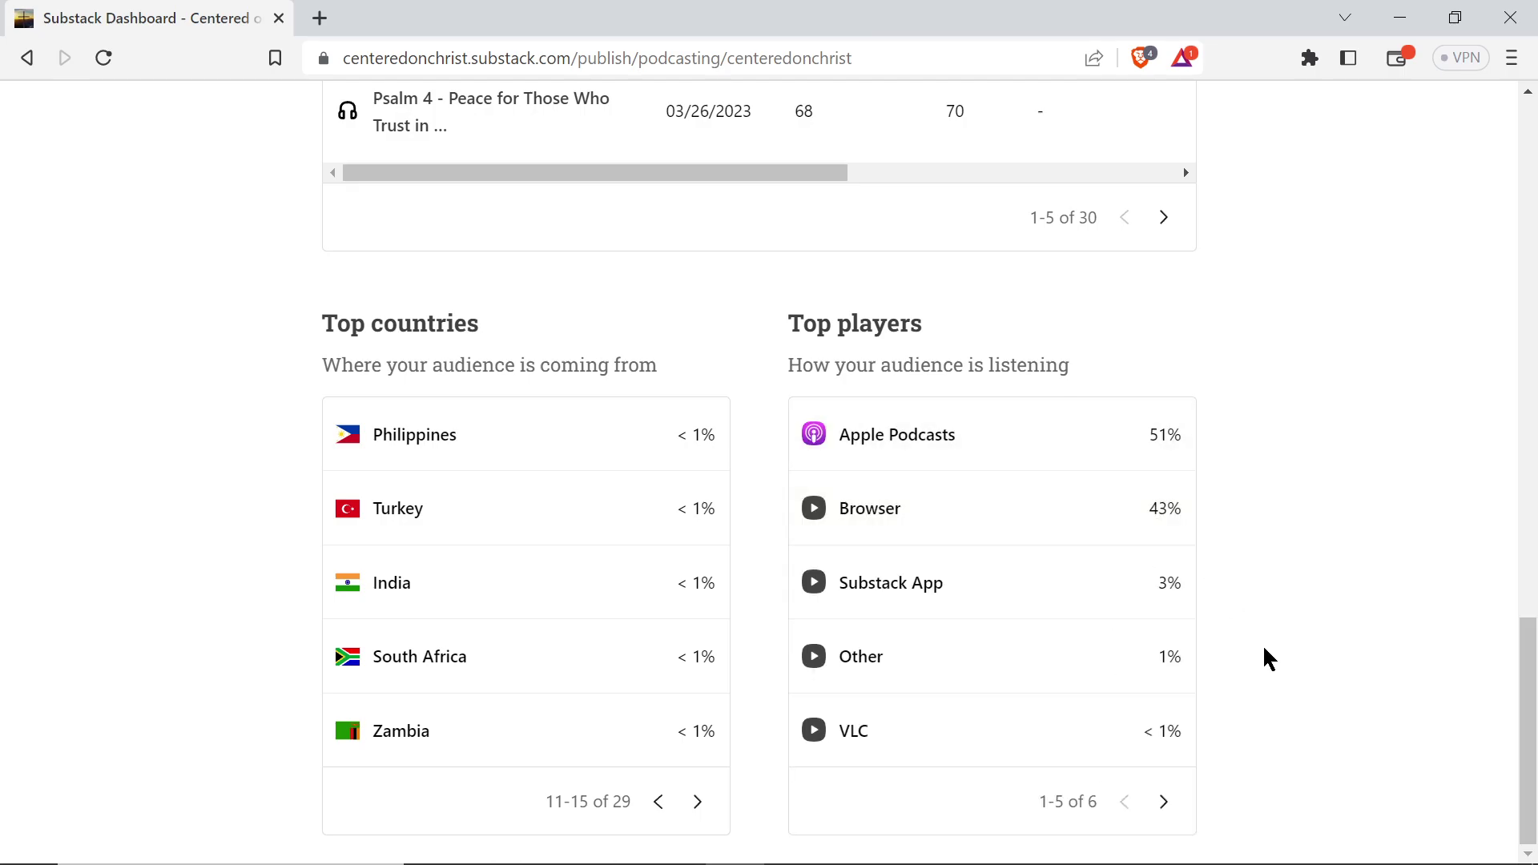
pyautogui.scroll(20, 1264, 650)
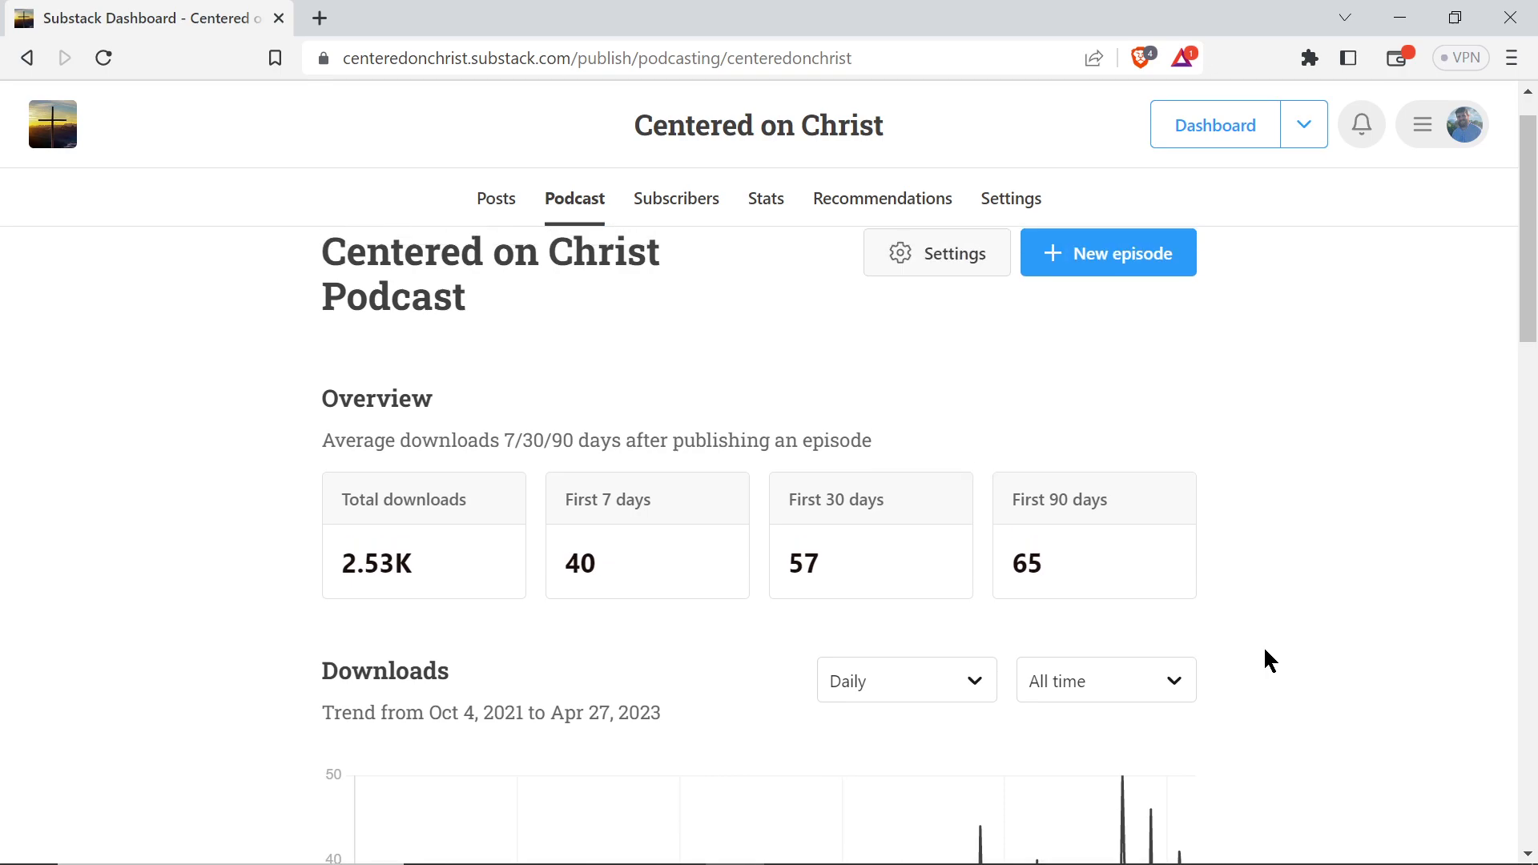
pyautogui.scroll(1, 1265, 661)
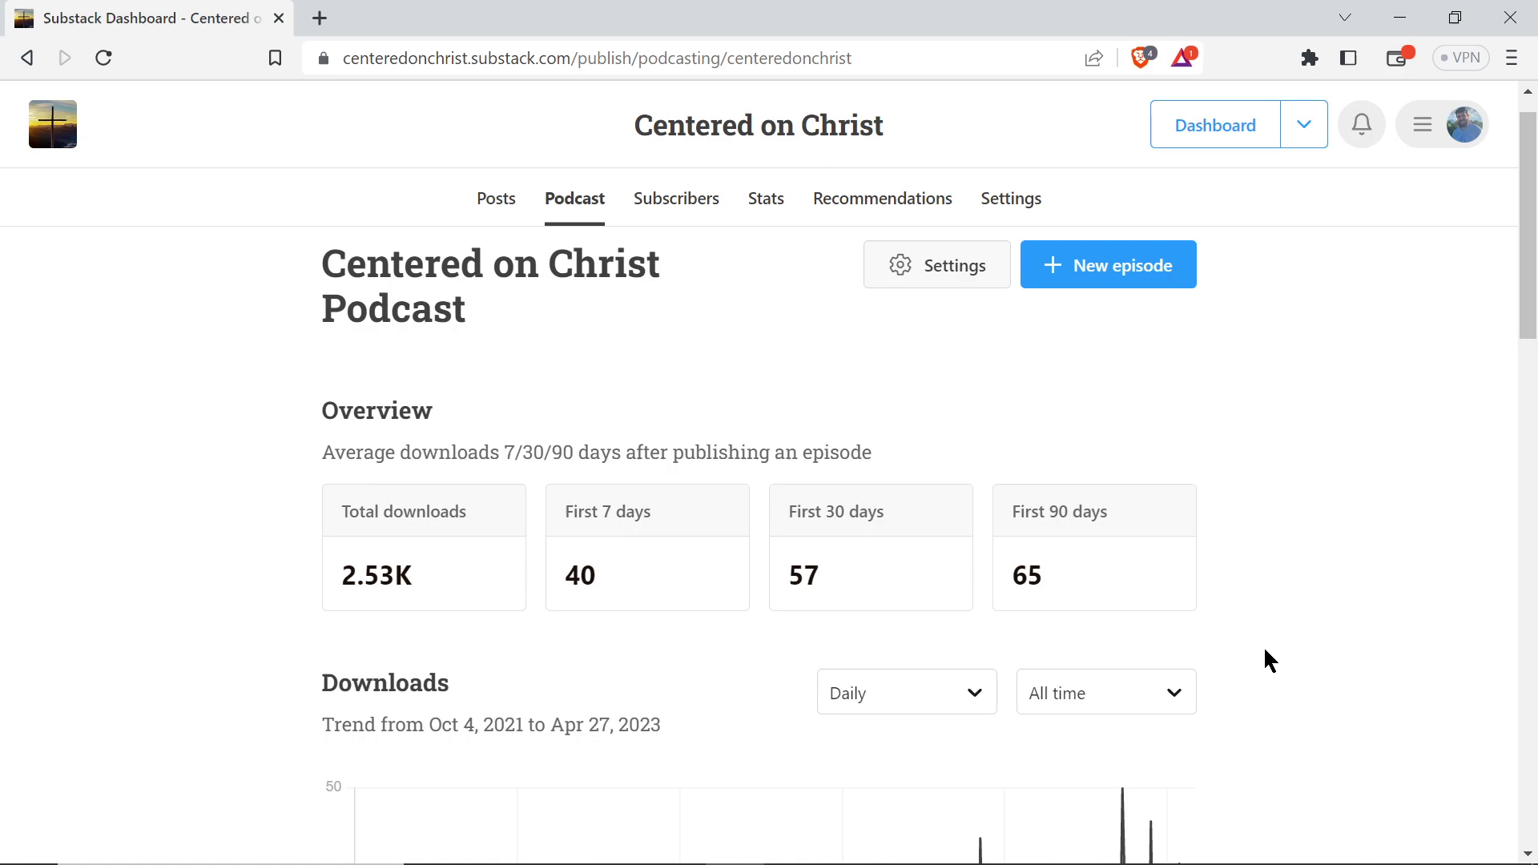
pyautogui.scroll(1, 1265, 414)
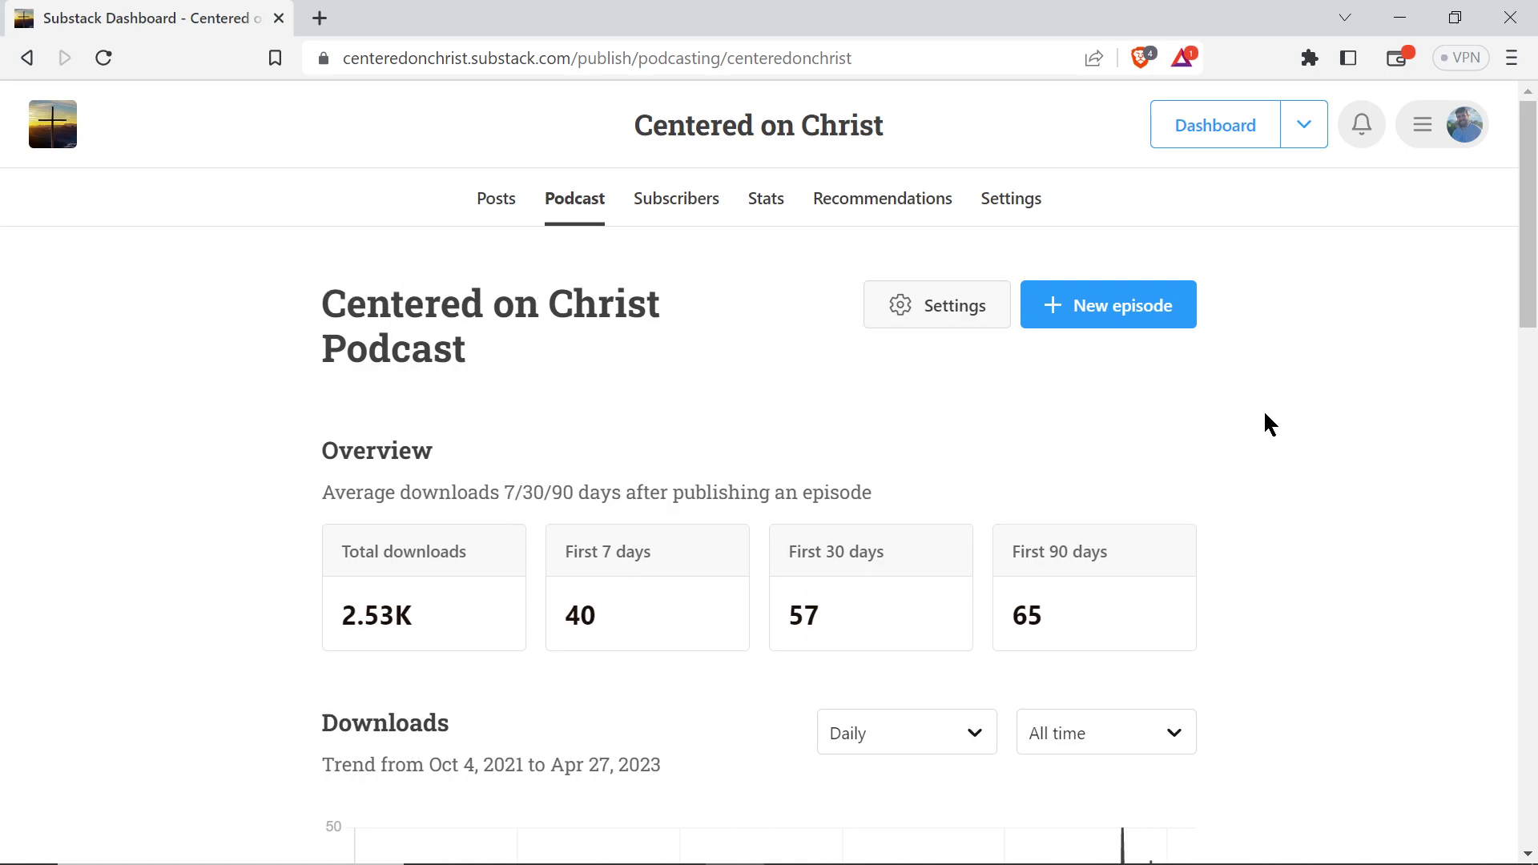
# Step: Switch to The Online Writing Guide publication and show its empty Podcast page
pyautogui.click(1303, 129)
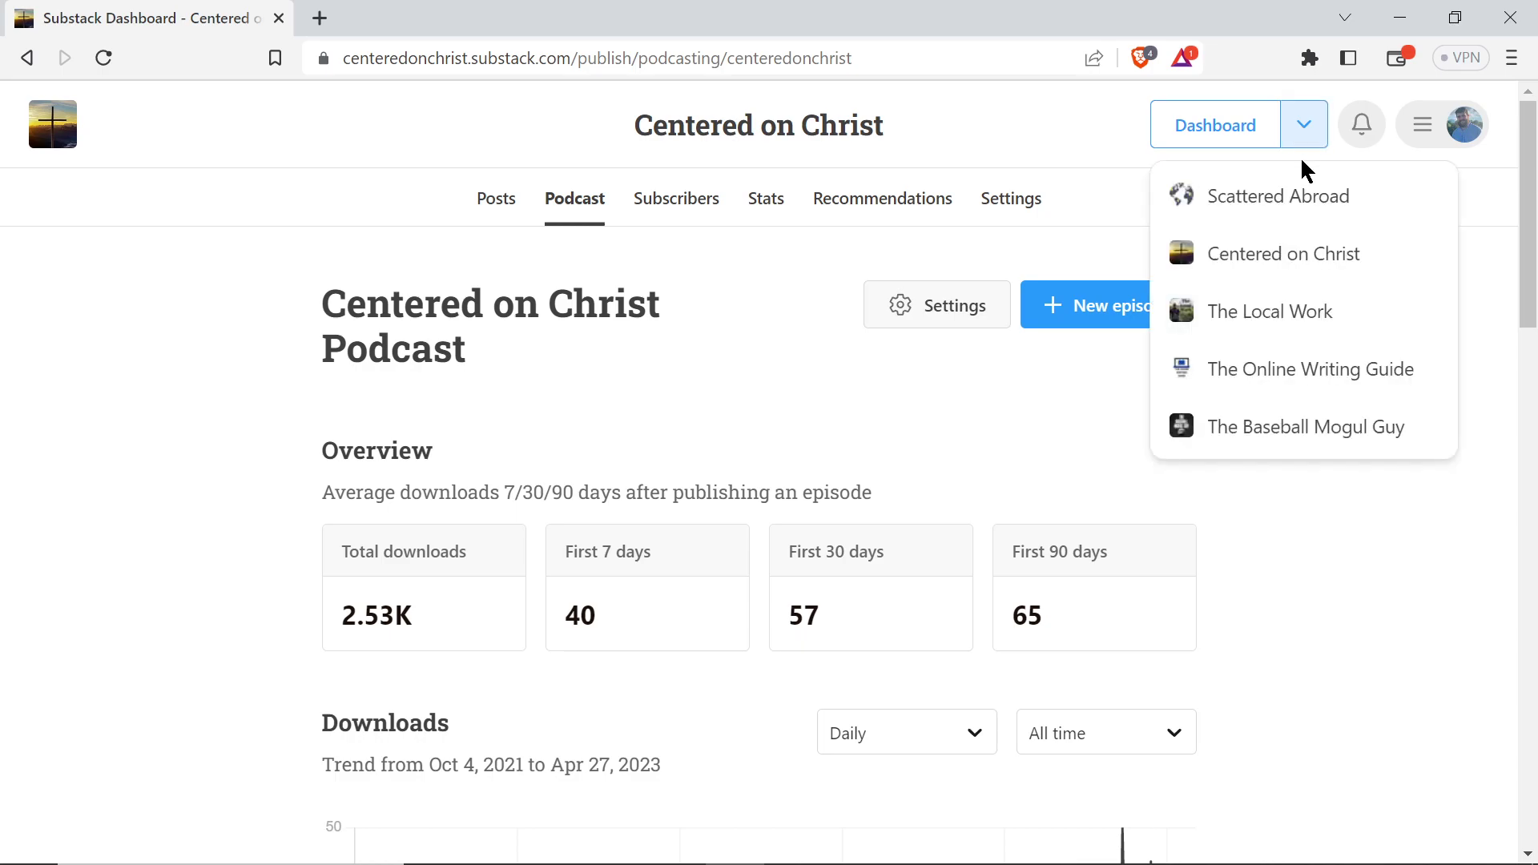
pyautogui.click(1280, 380)
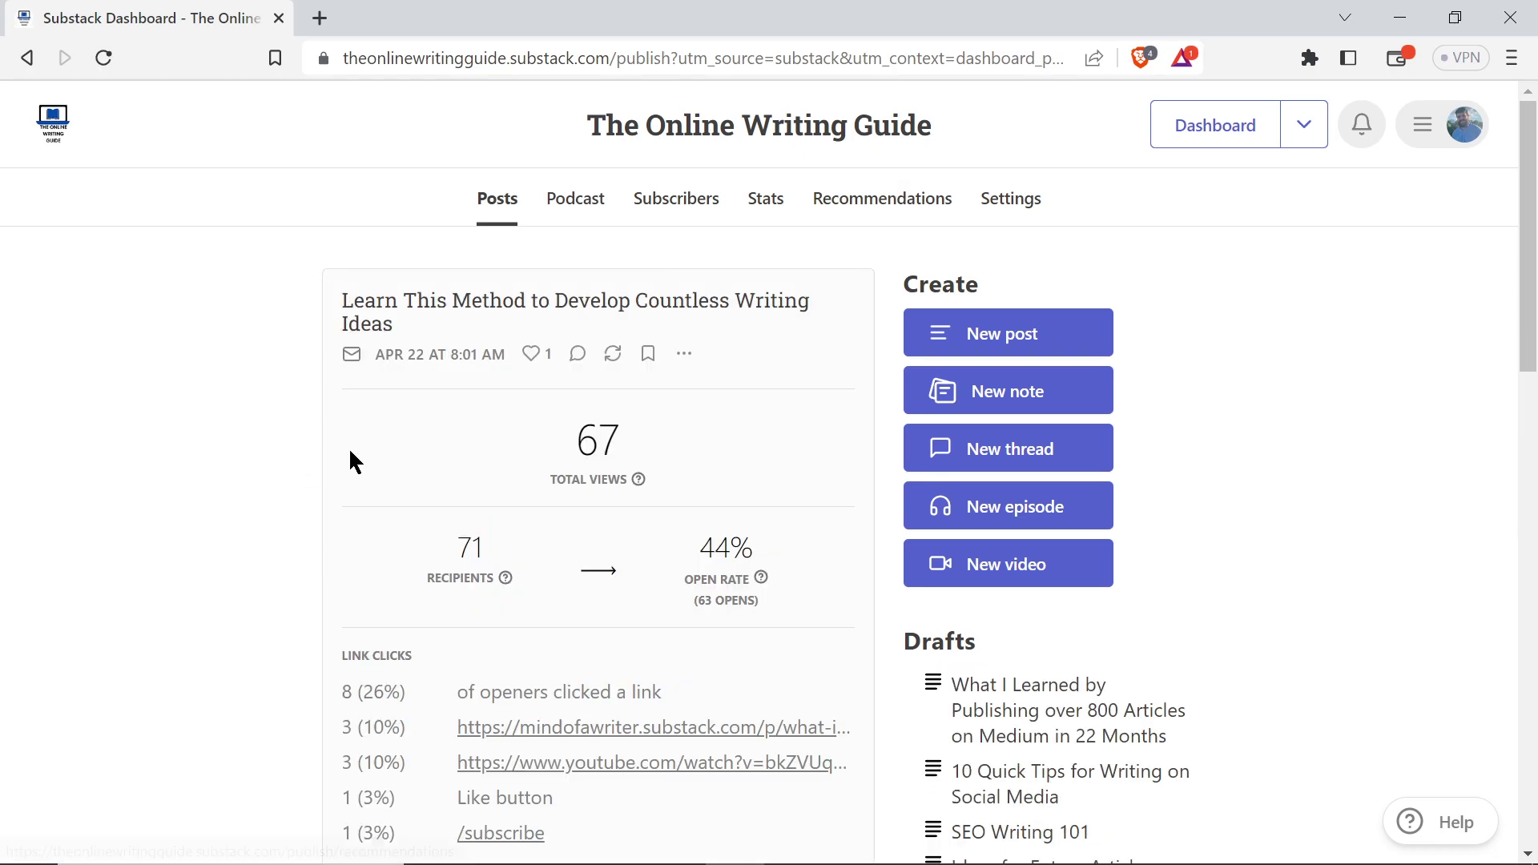
pyautogui.scroll(-2, 282, 525)
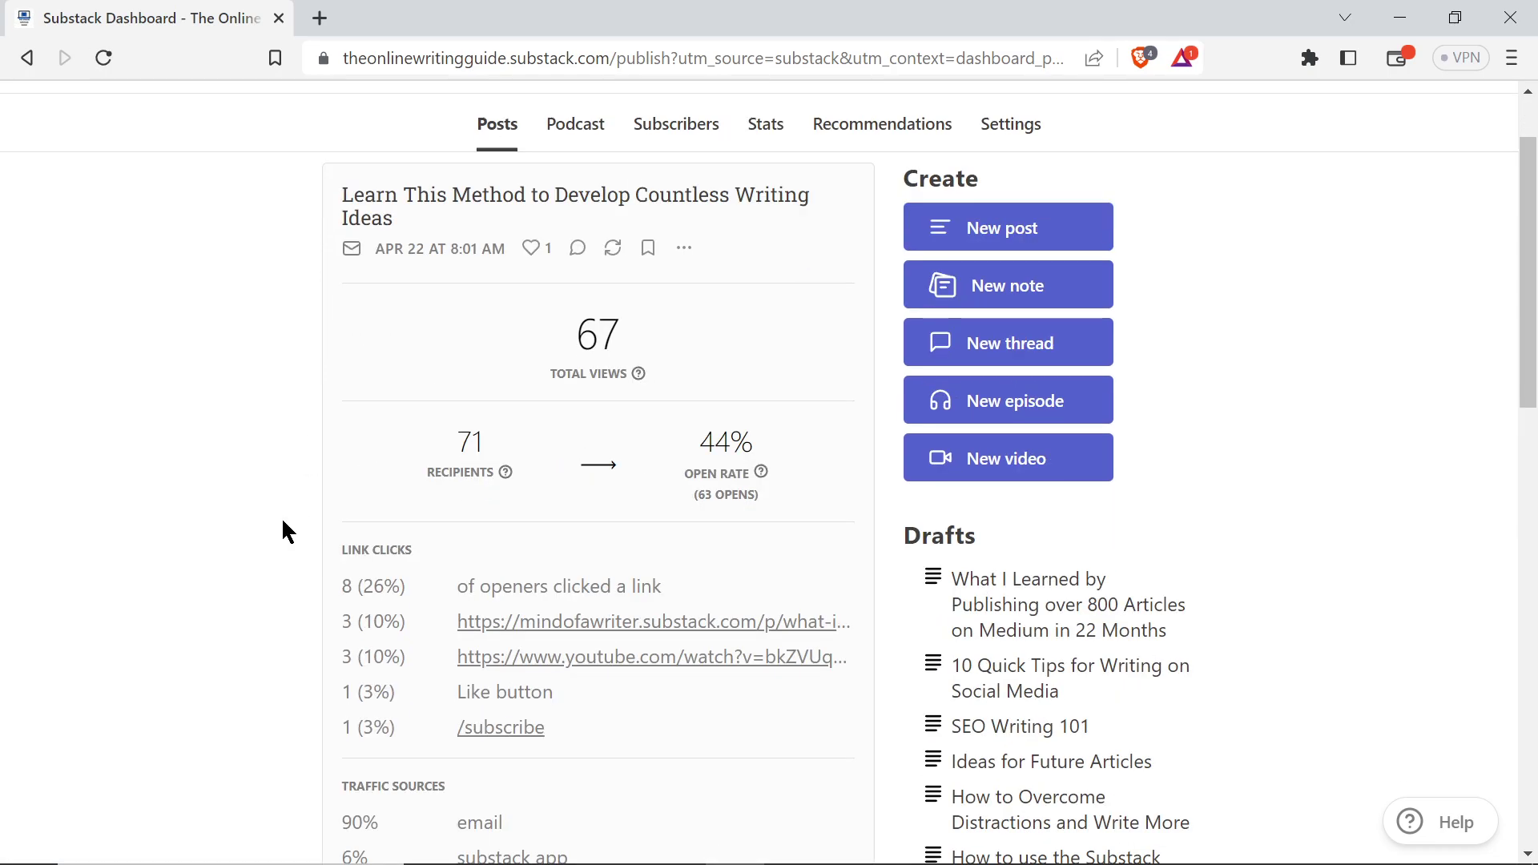
pyautogui.scroll(2, 286, 531)
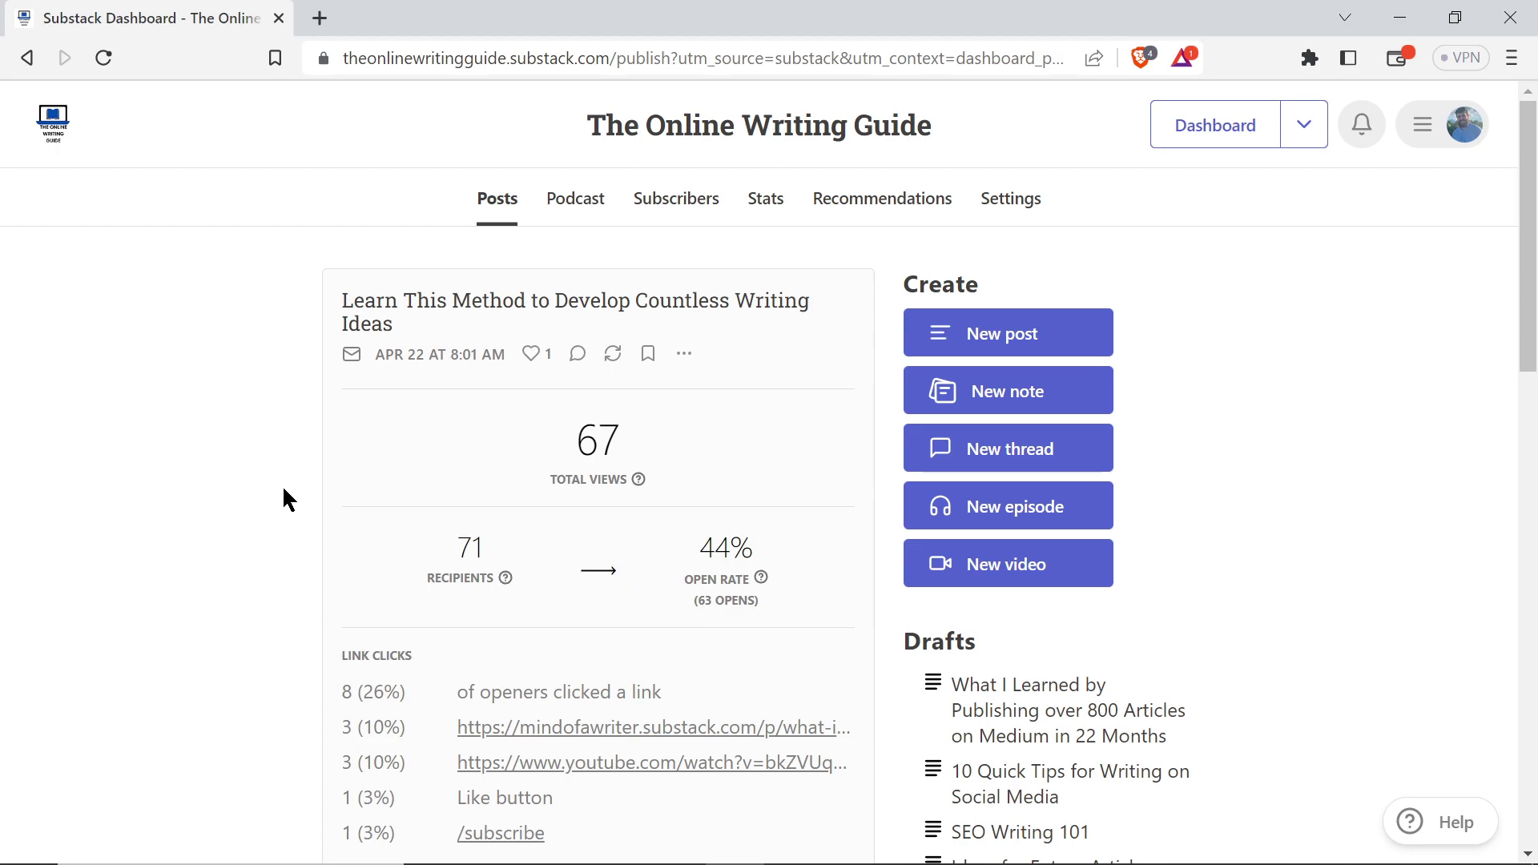
pyautogui.click(576, 203)
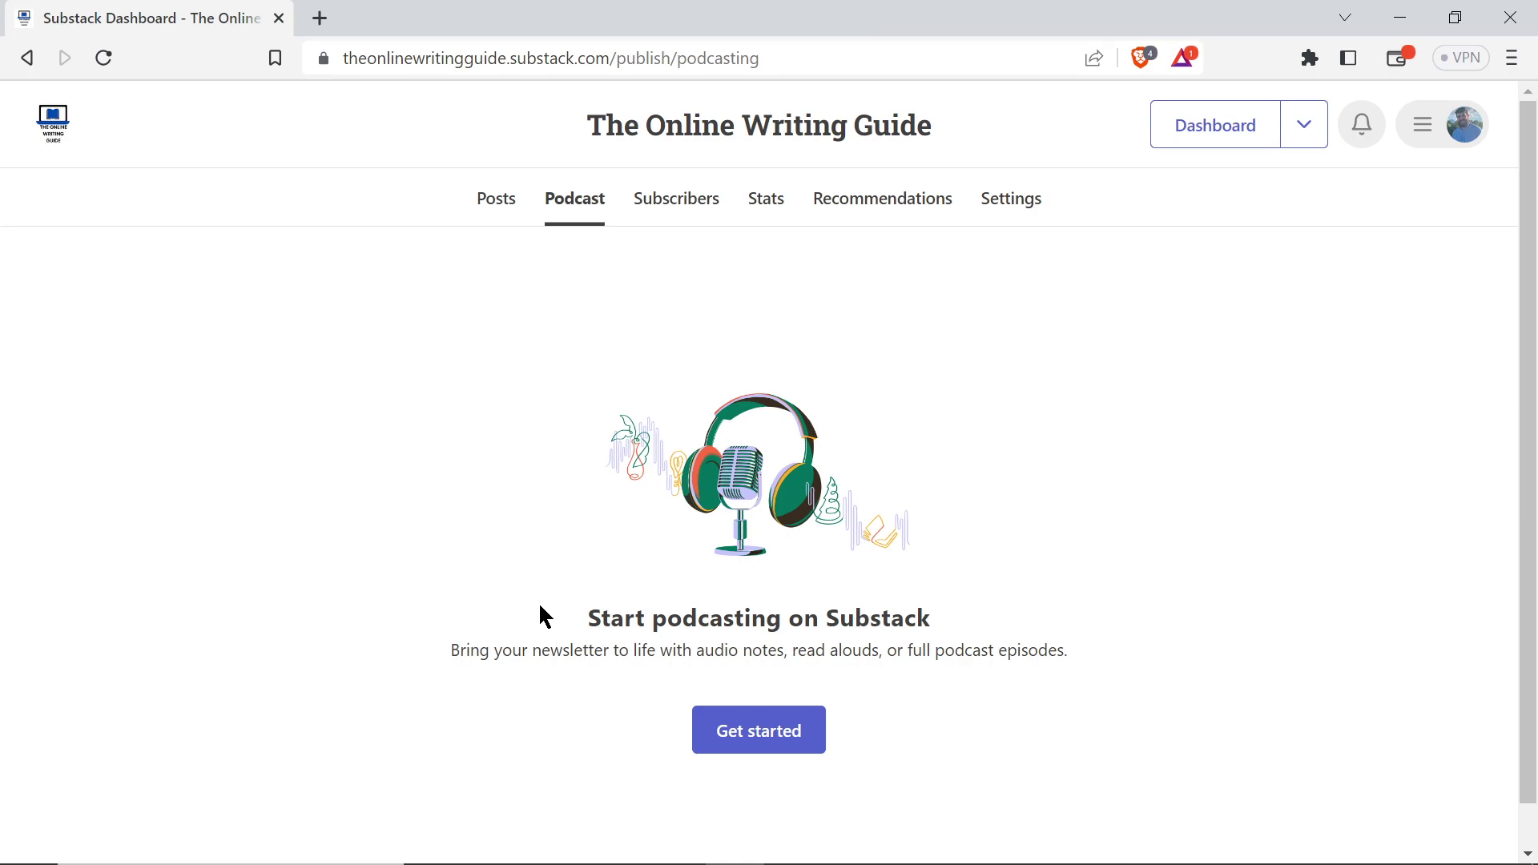
# Step: Begin setting up a podcast for The Online Writing Guide with Get started
pyautogui.scroll(-1, 611, 787)
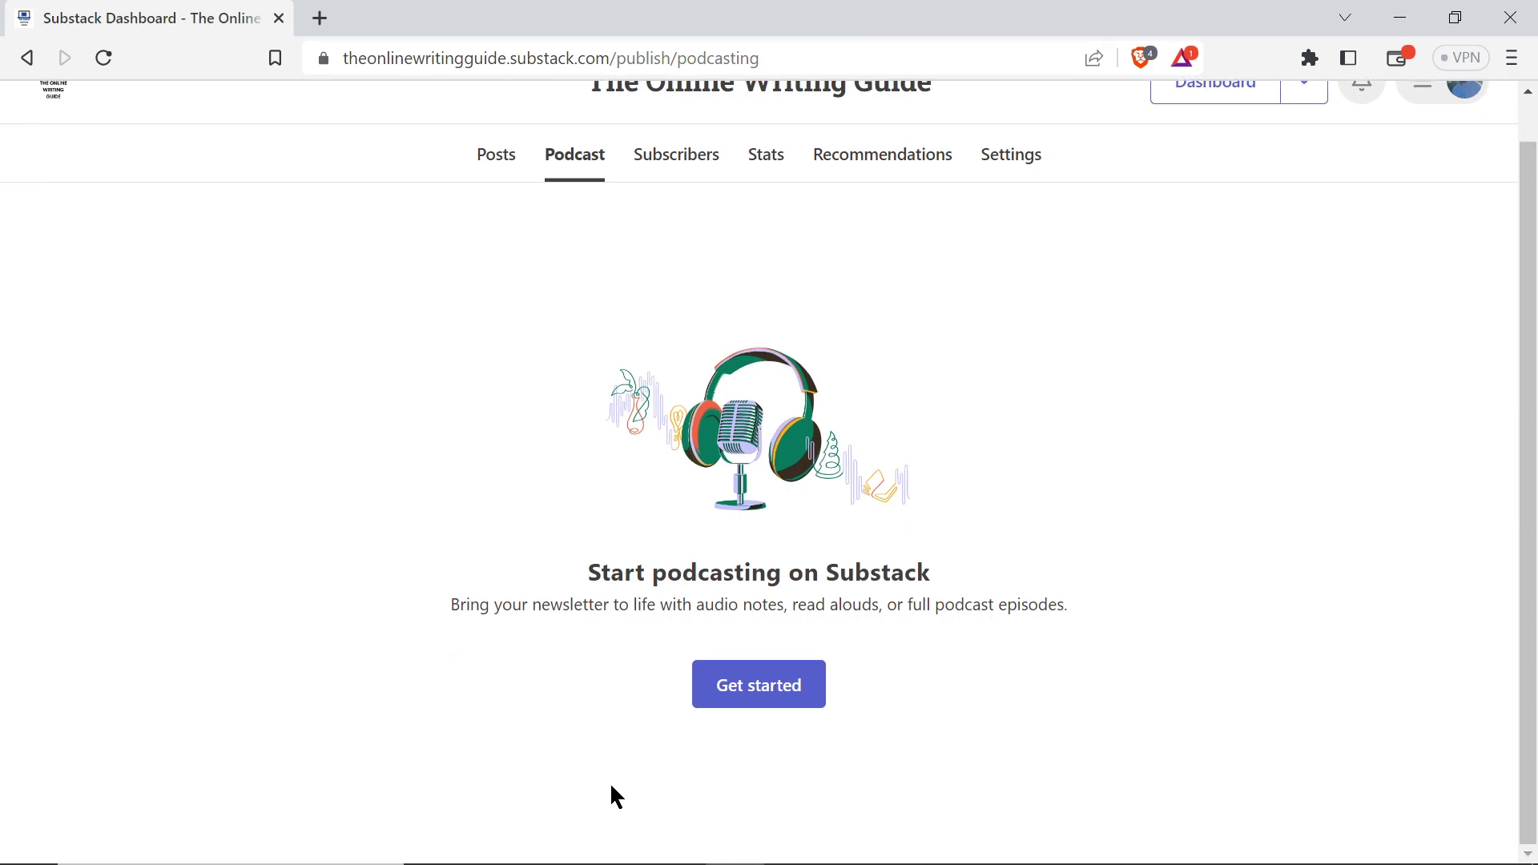
pyautogui.click(774, 705)
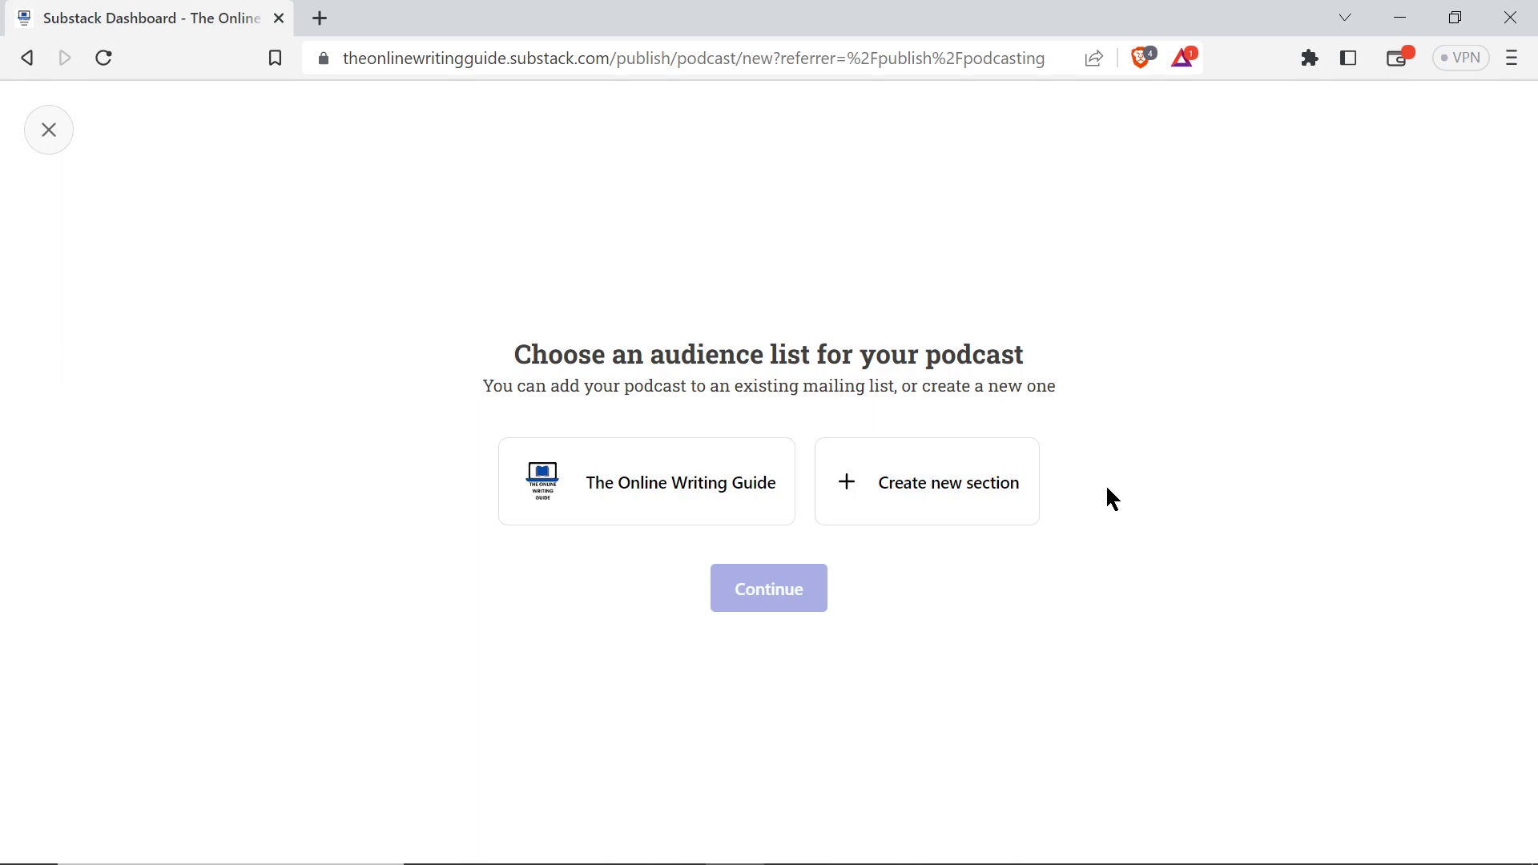
# Step: Choose The Online Writing Guide as the audience list and start a brand-new podcast
pyautogui.click(714, 481)
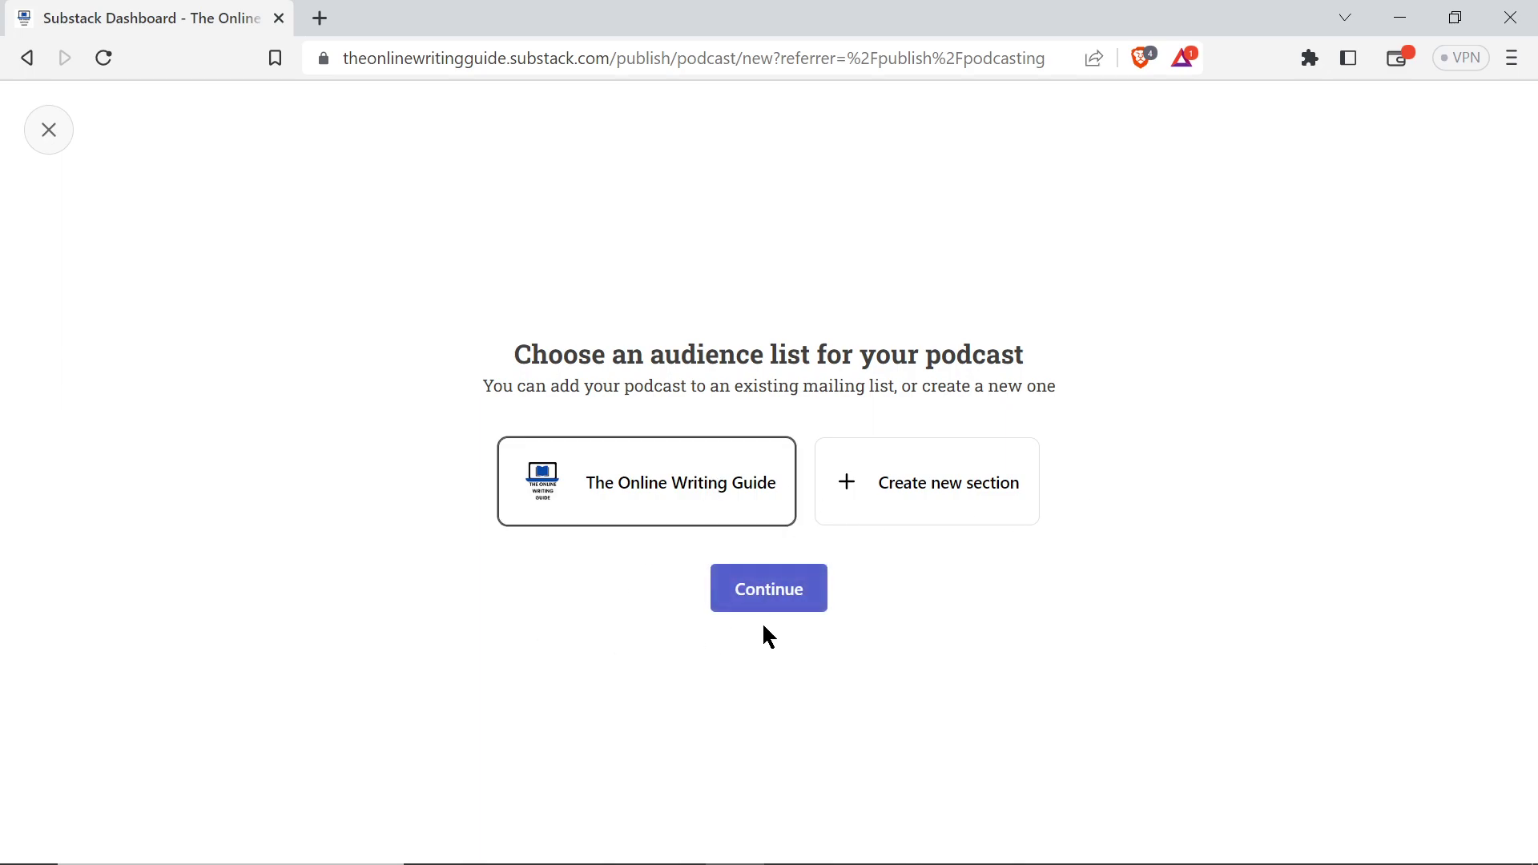
pyautogui.click(790, 591)
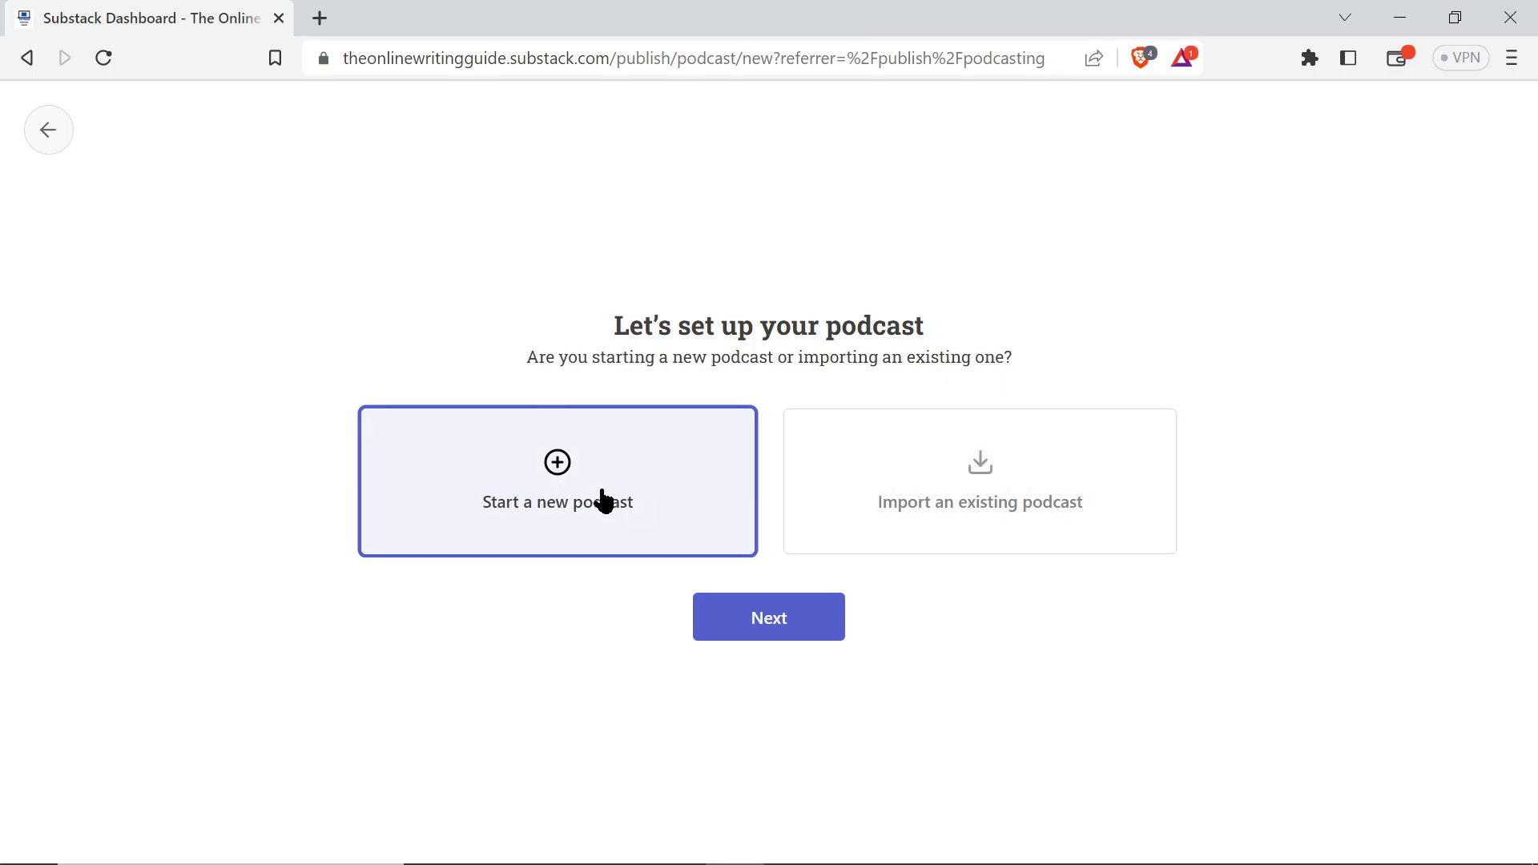
pyautogui.click(721, 633)
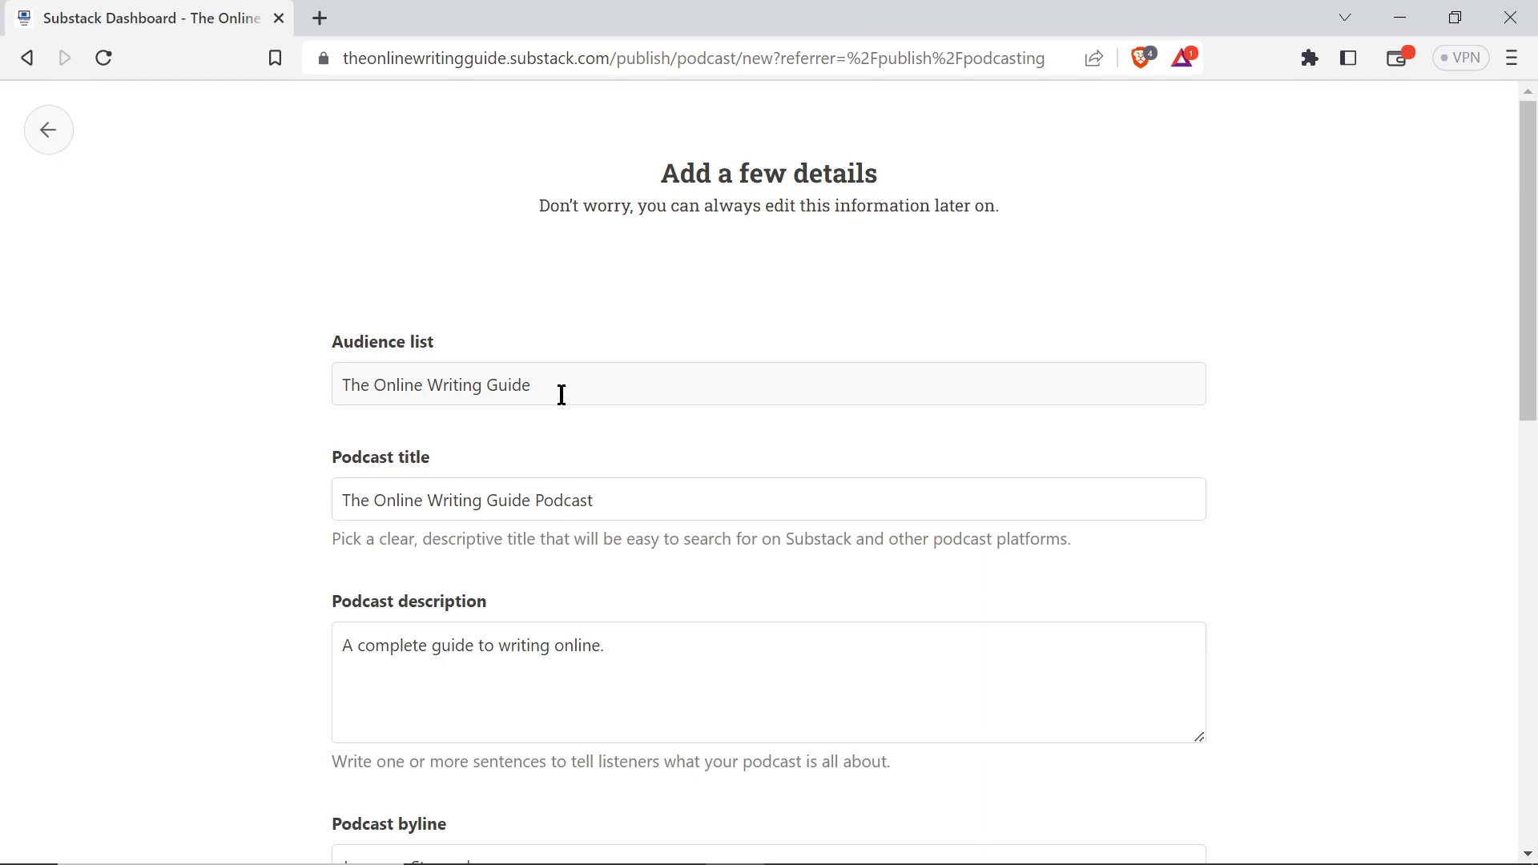
# Step: Replace the description's final period with 'and have conversations with other online writers.'
pyautogui.scroll(-2, 590, 428)
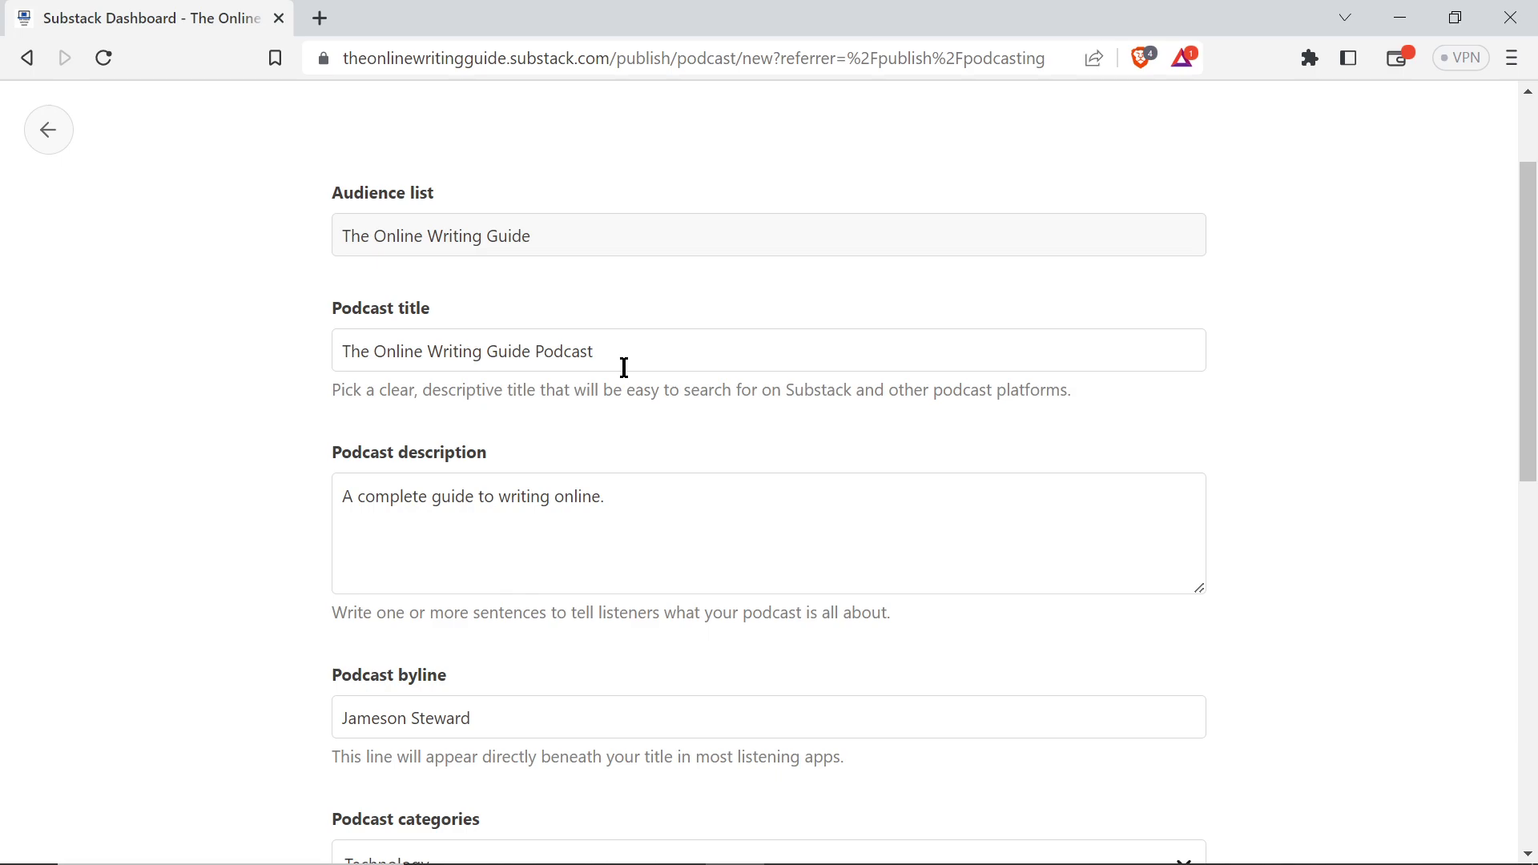
pyautogui.scroll(-1, 624, 366)
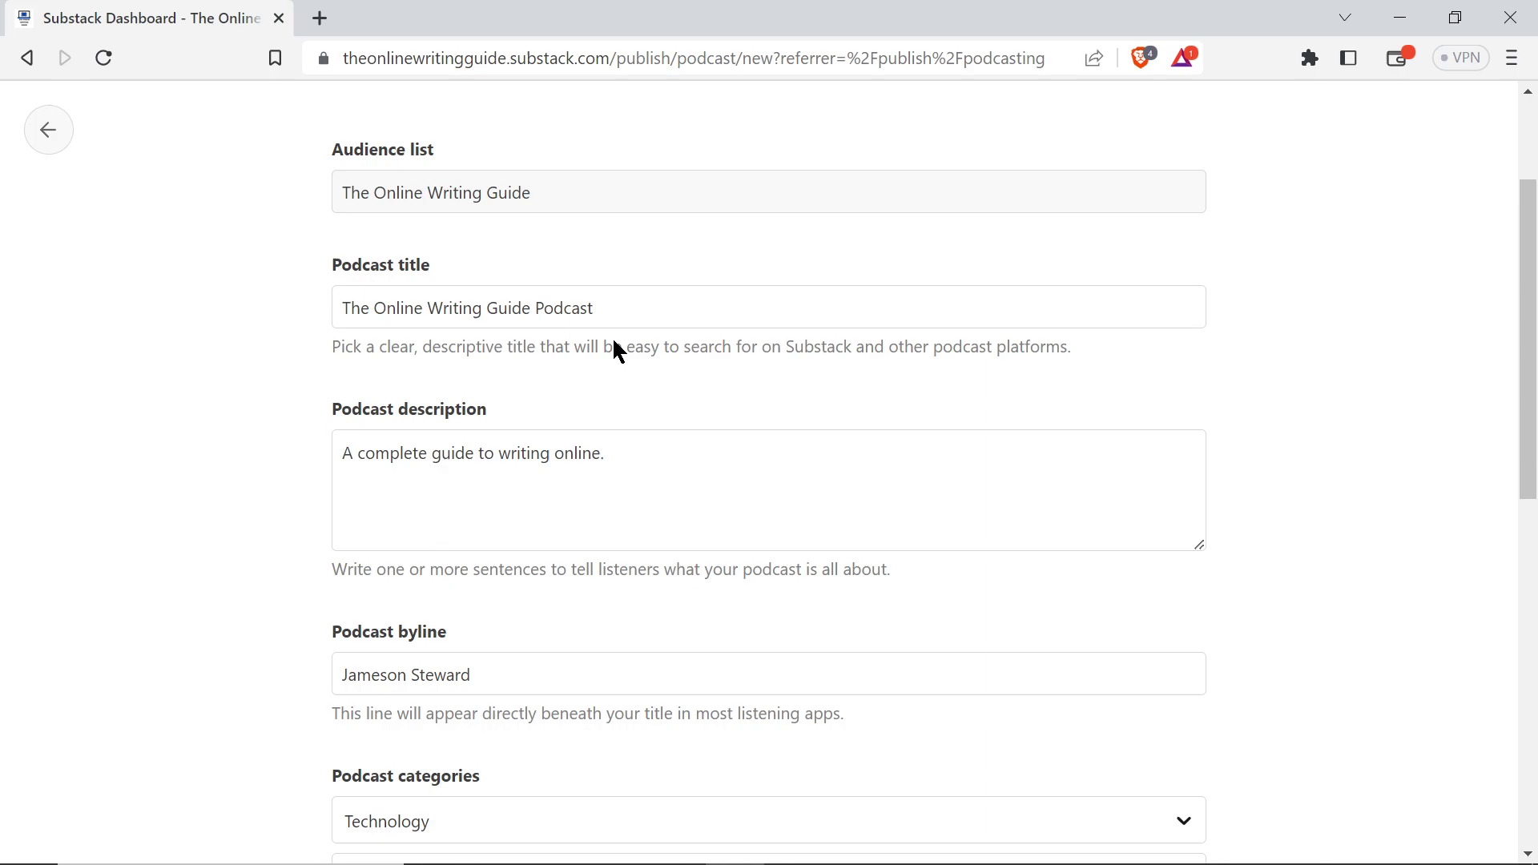
pyautogui.scroll(-2, 577, 388)
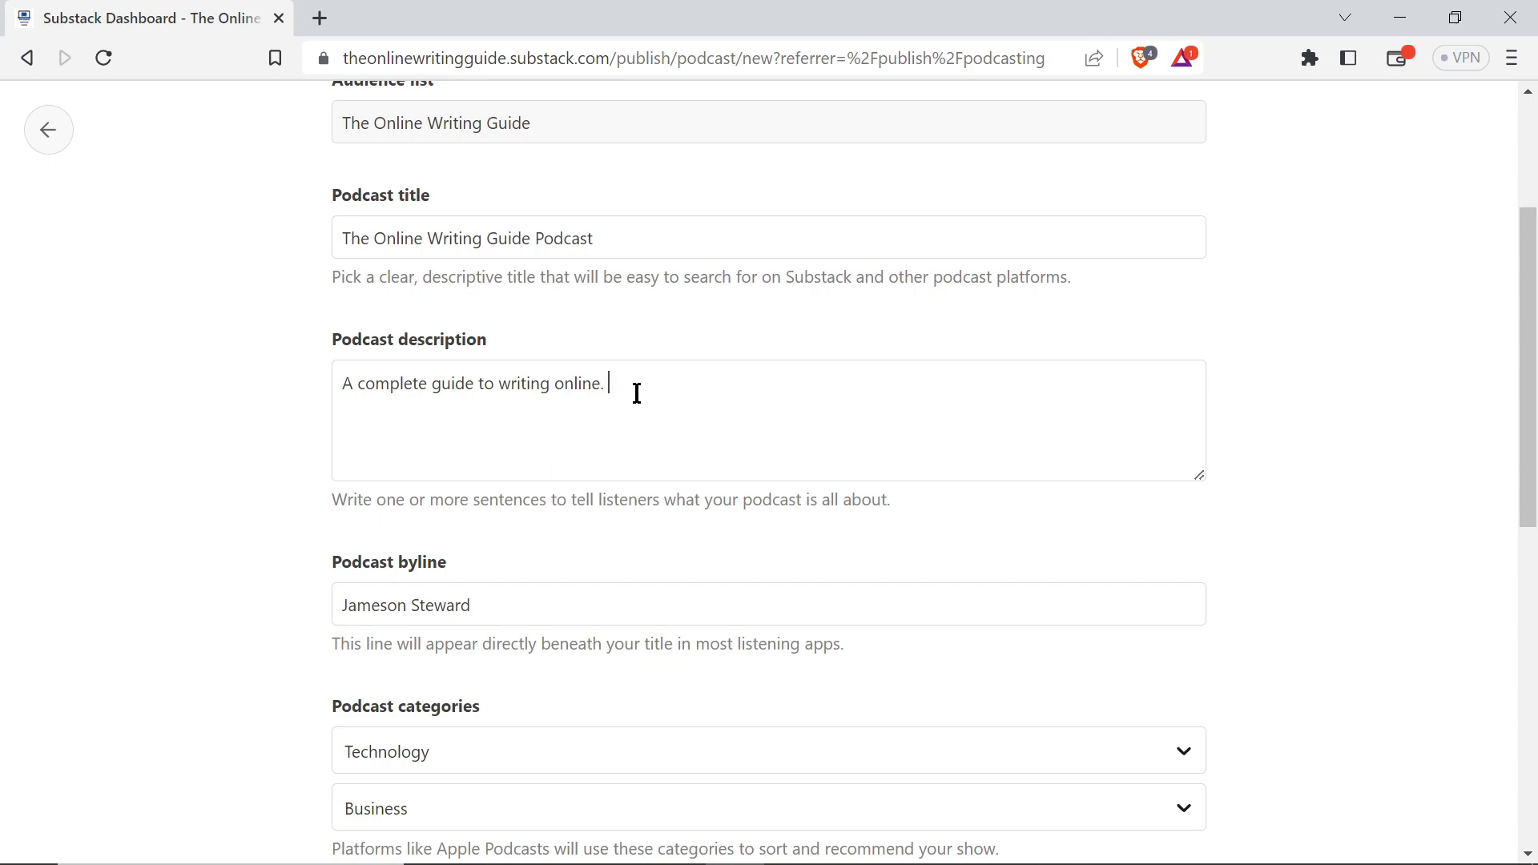
pyautogui.press('BackSpace')
pyautogui.write('and have ')
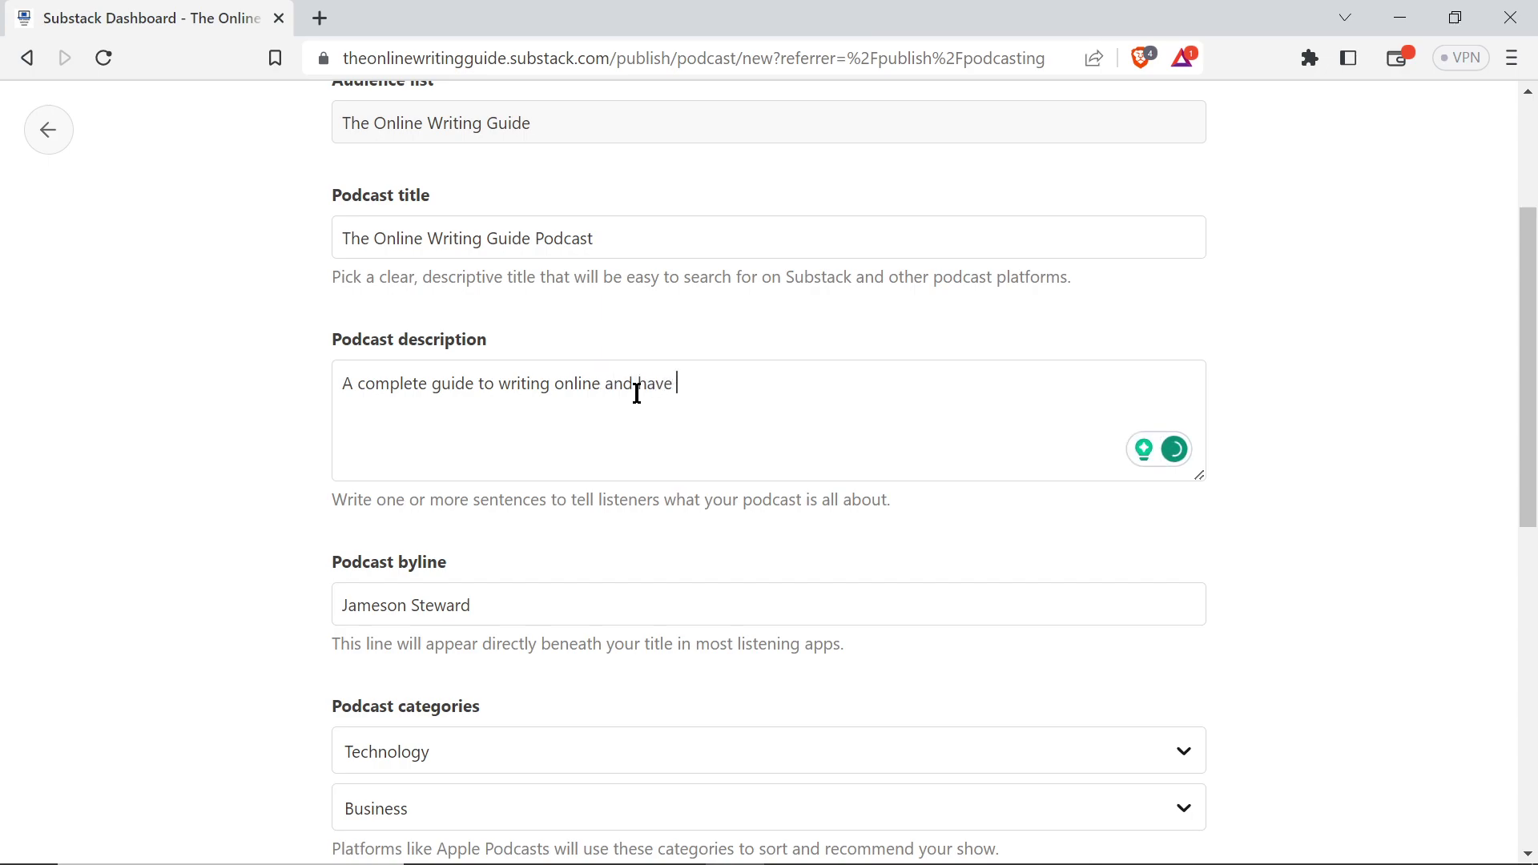
pyautogui.write('conversations with othe')
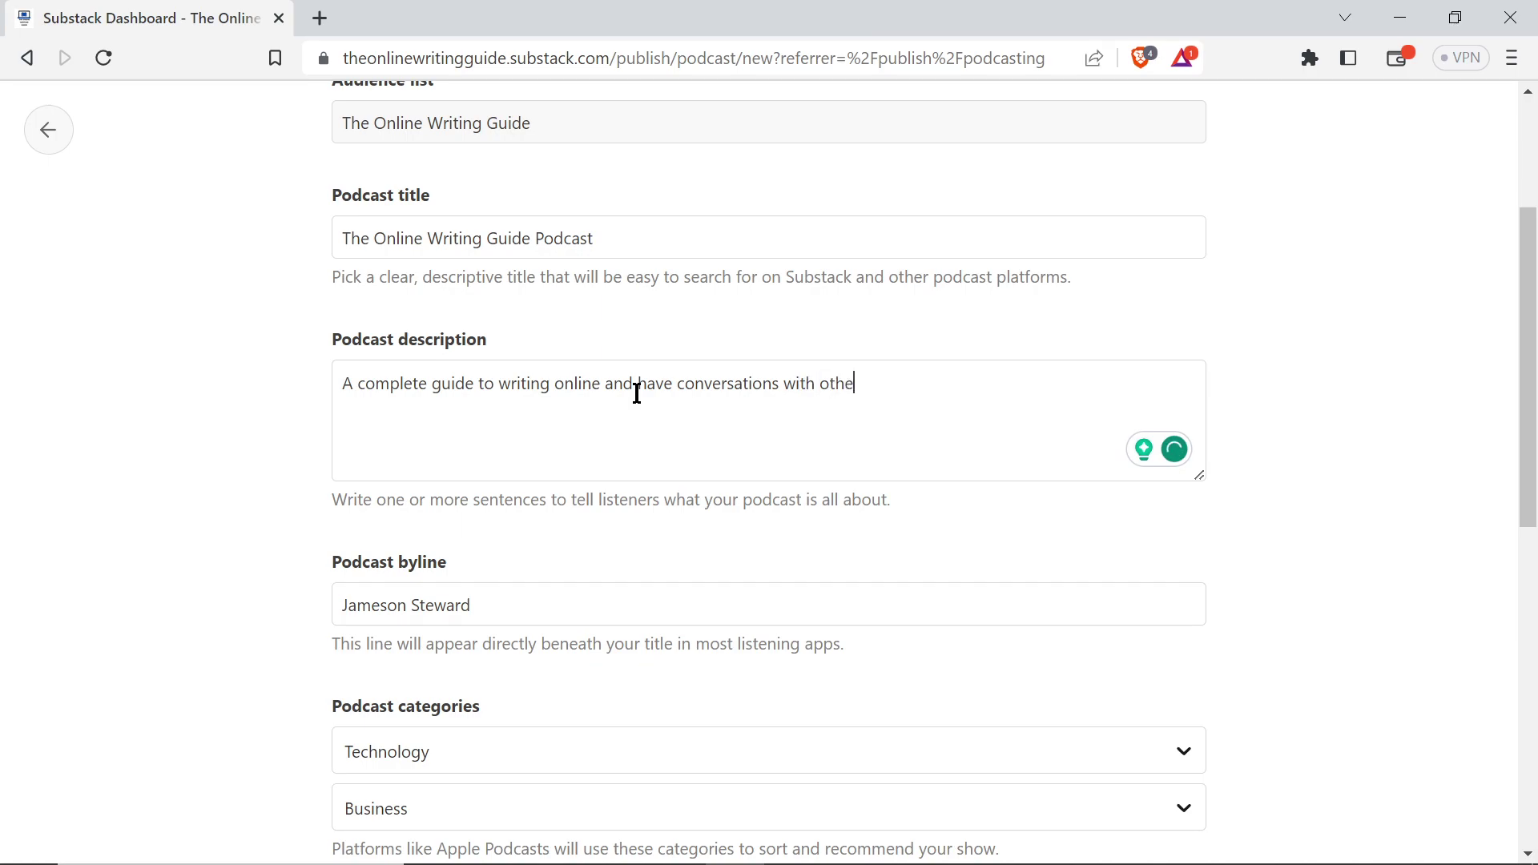
pyautogui.write('r online writers.')
pyautogui.scroll(-3, 366, 591)
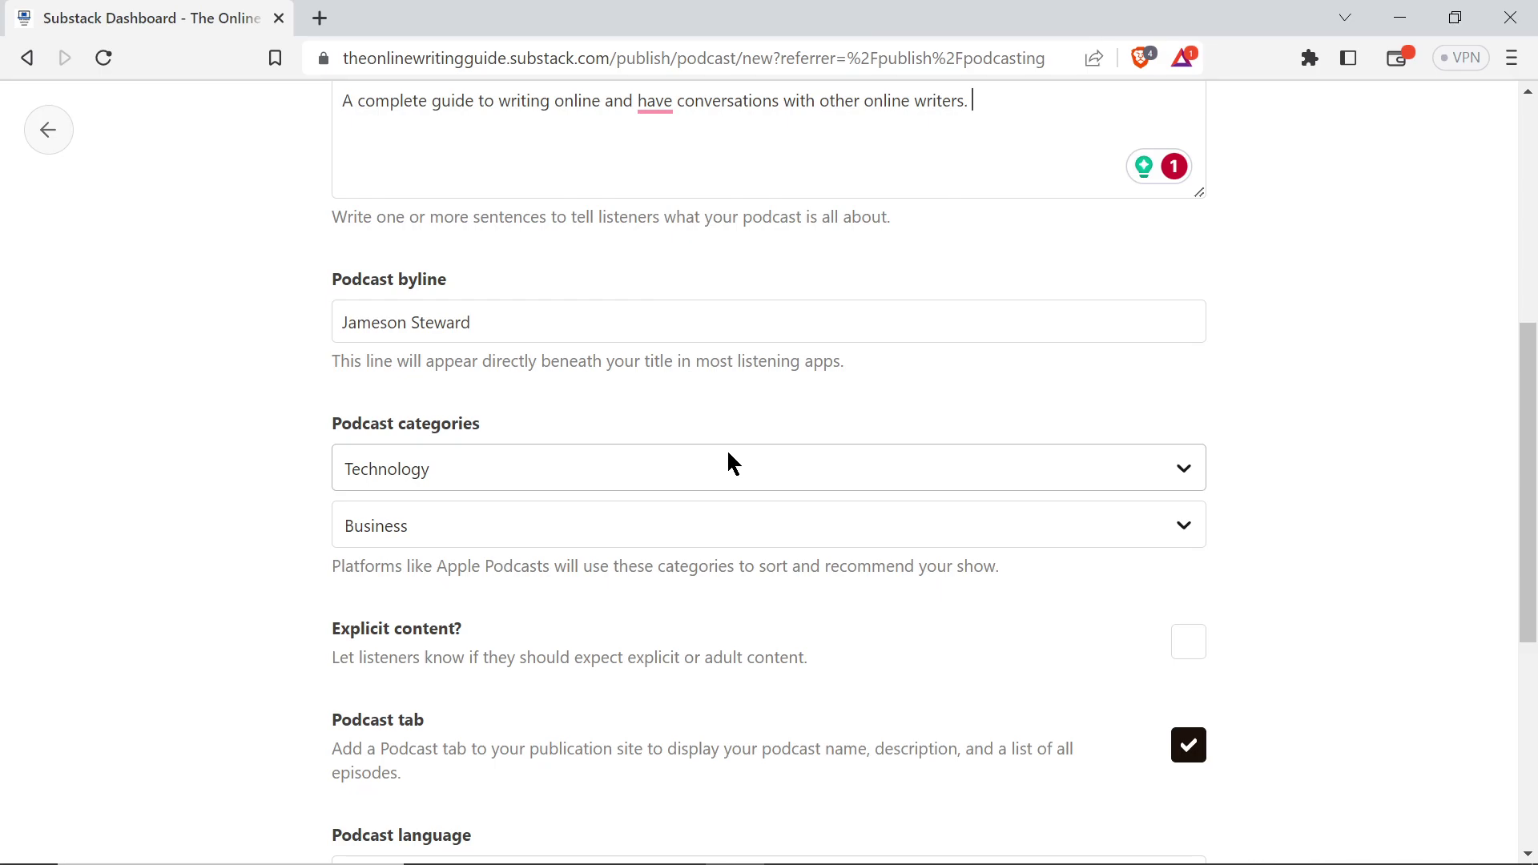
pyautogui.click(689, 517)
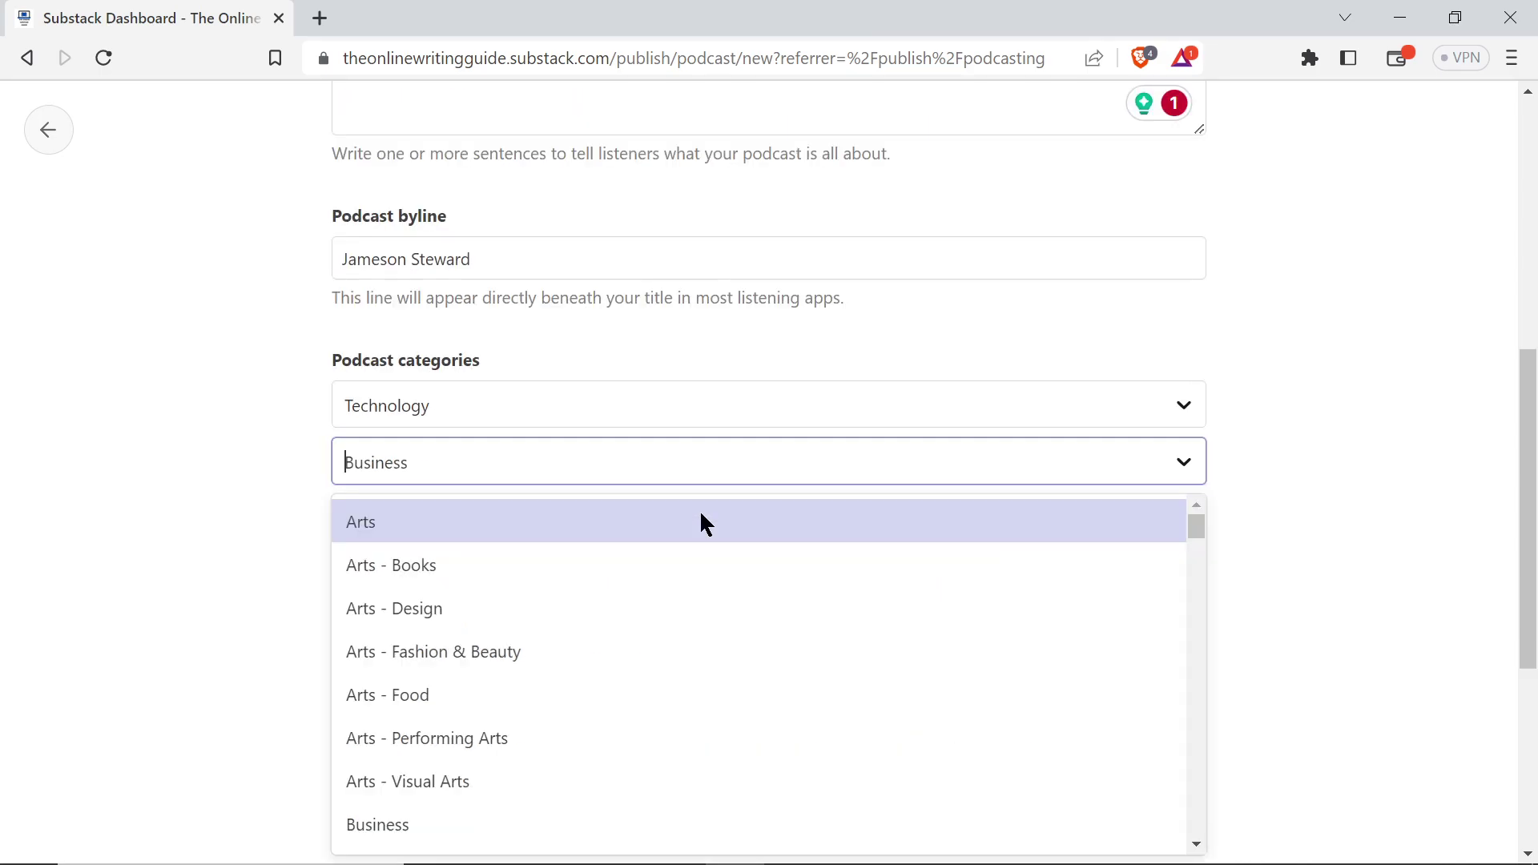
pyautogui.scroll(-12, 729, 605)
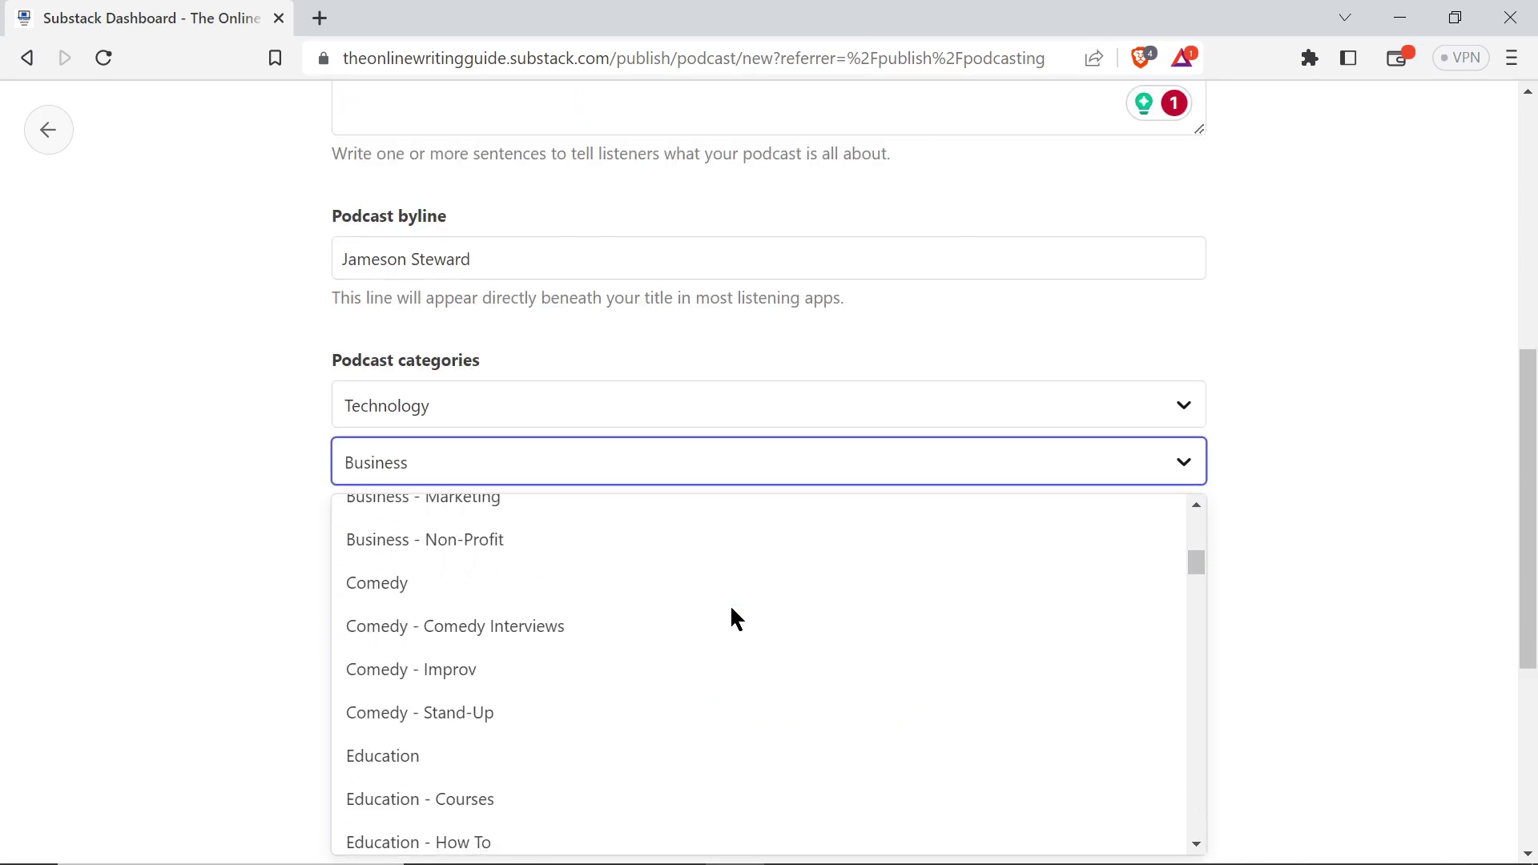
pyautogui.scroll(-14, 734, 613)
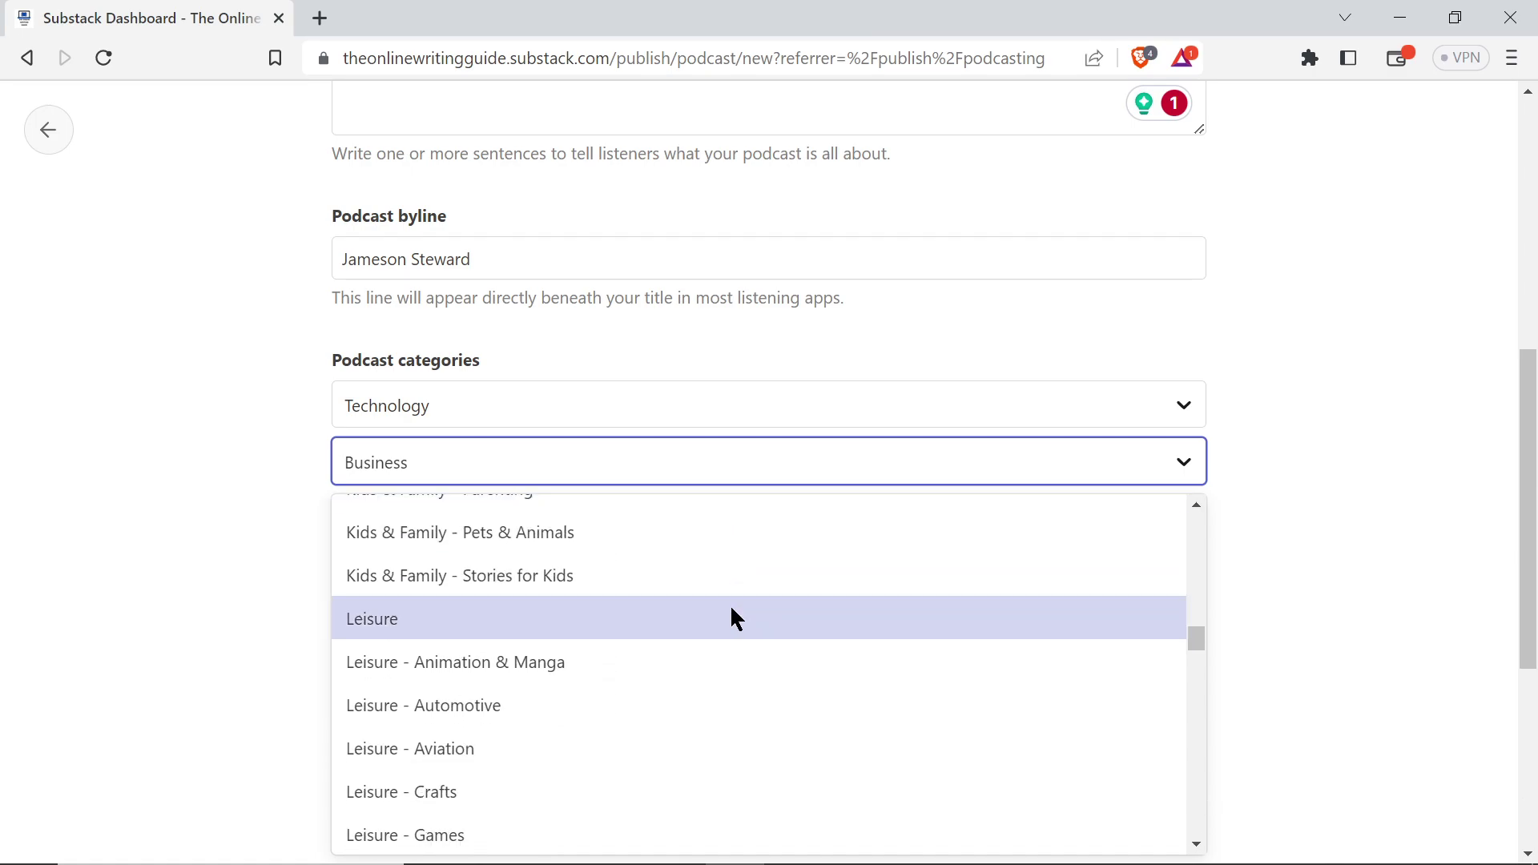
pyautogui.scroll(-15, 732, 611)
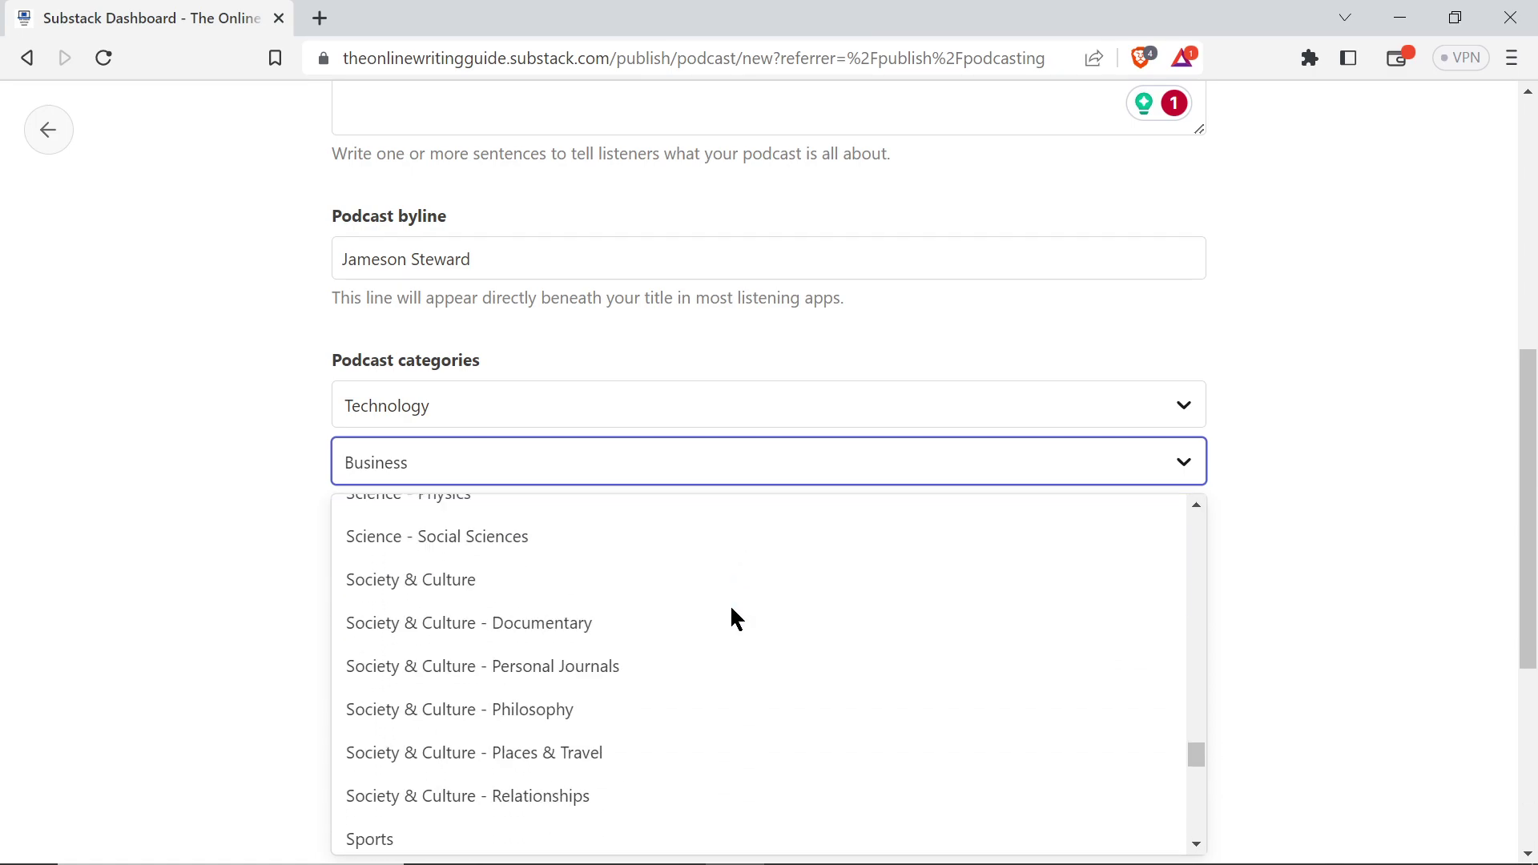
pyautogui.scroll(-5, 731, 612)
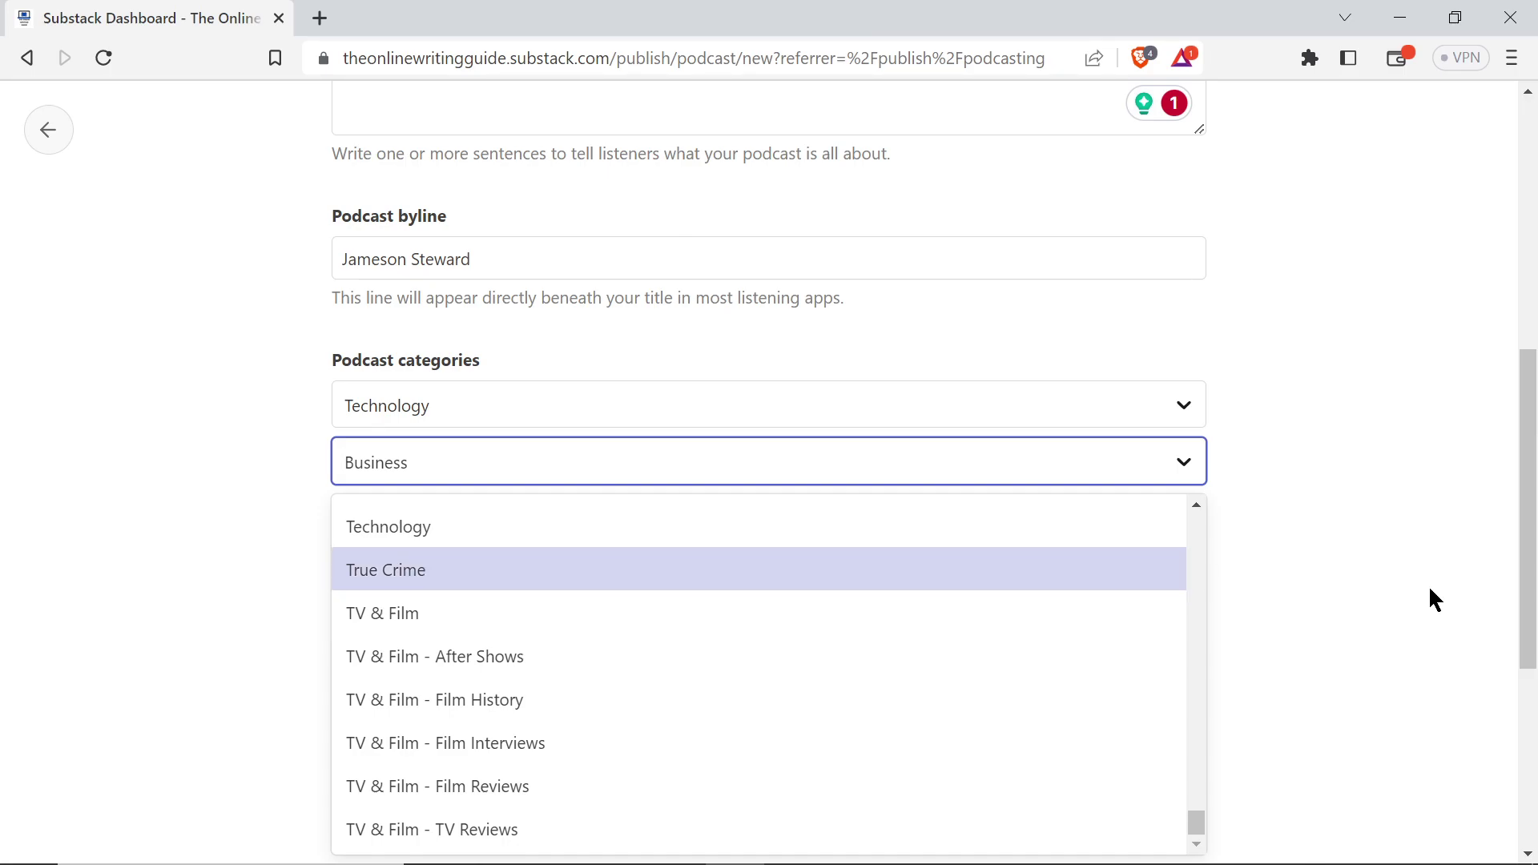
pyautogui.click(1274, 439)
pyautogui.scroll(-3, 1267, 437)
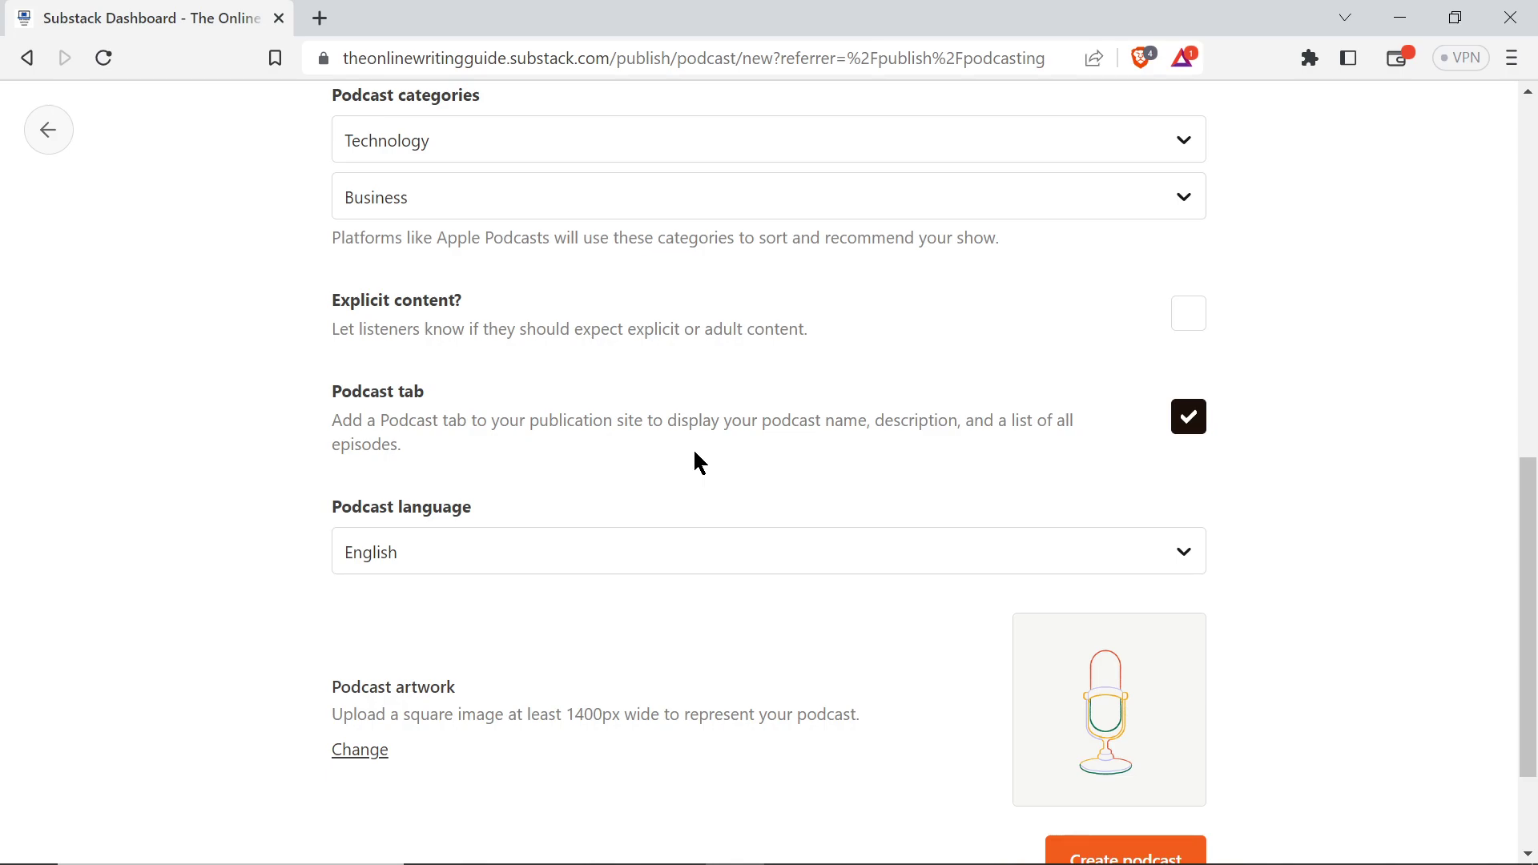
pyautogui.scroll(-2, 699, 463)
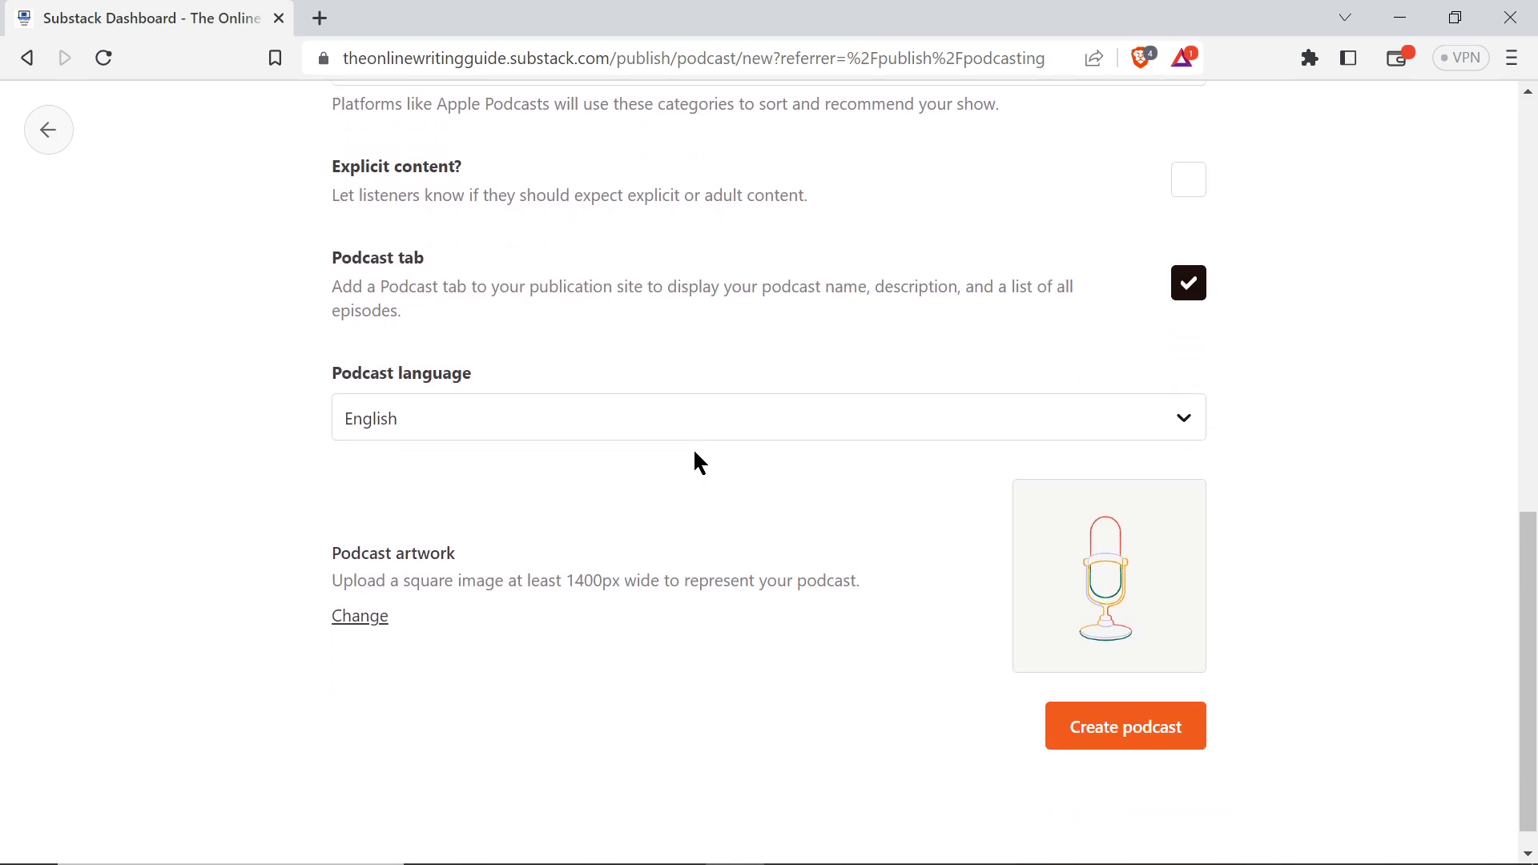
pyautogui.click(771, 417)
pyautogui.click(234, 429)
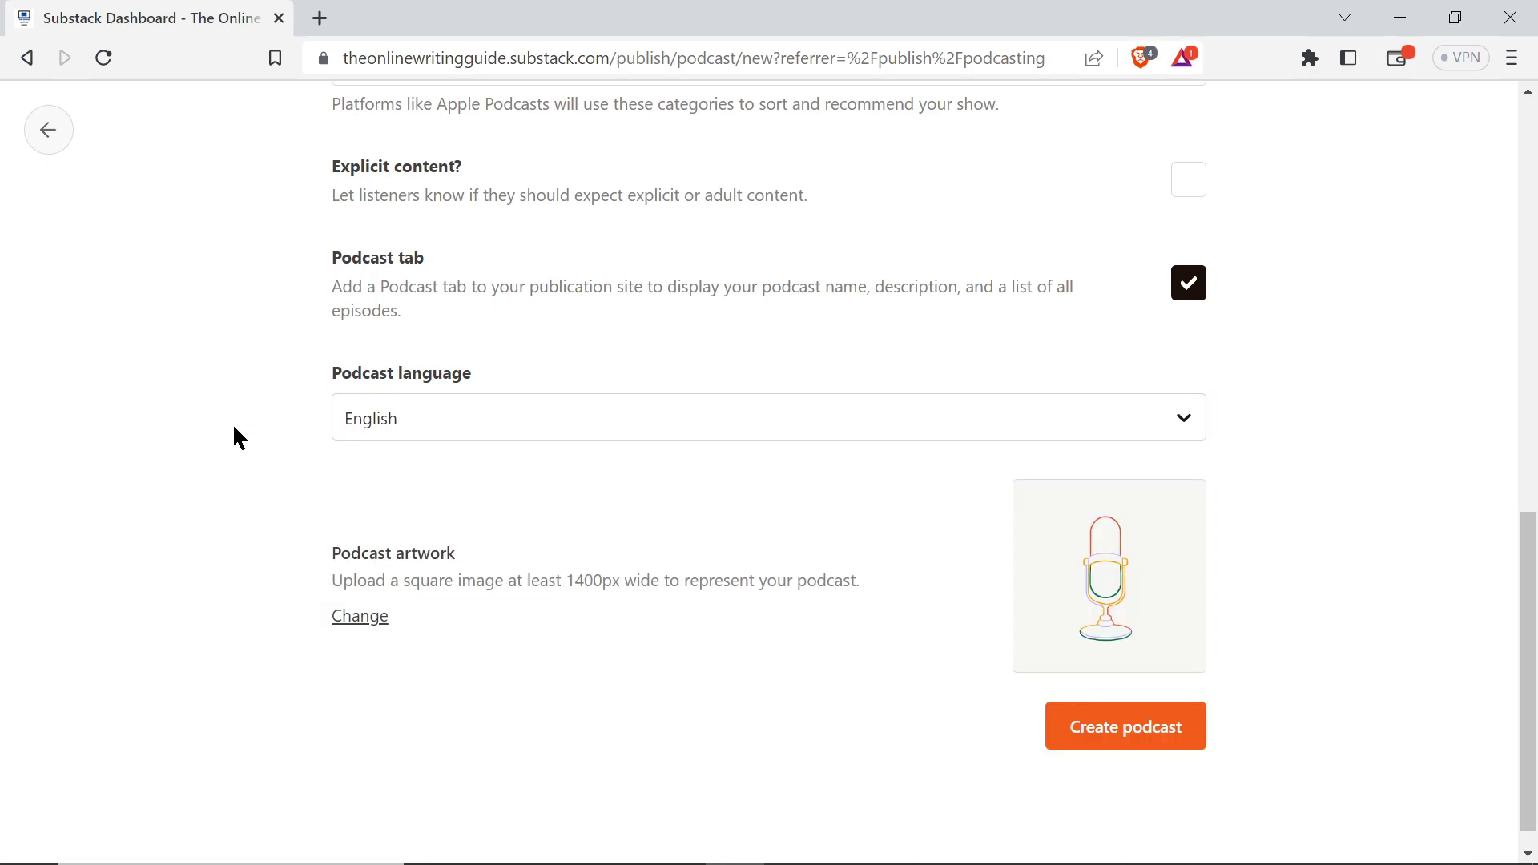